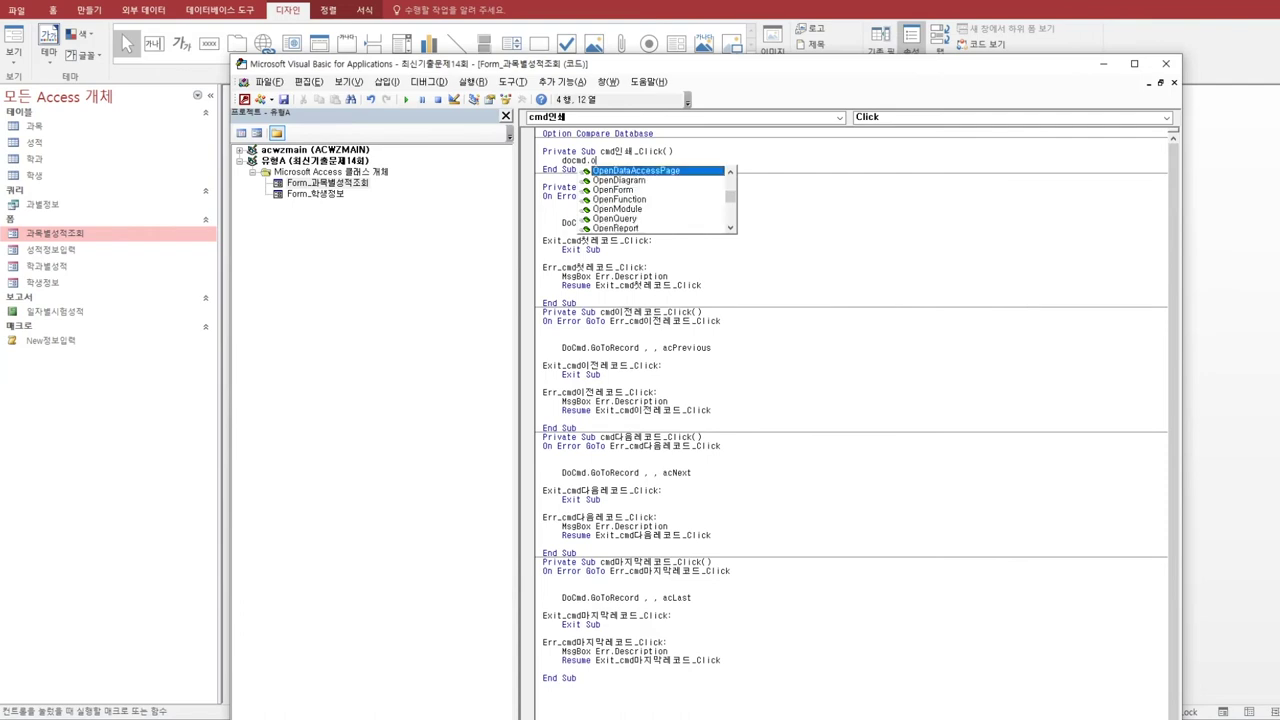
- In the cmd인쇄 click procedure, complete the DoCmd statement as OpenReport with the report name "일자별시험성적"
{"action": "type", "text": "penfr"}
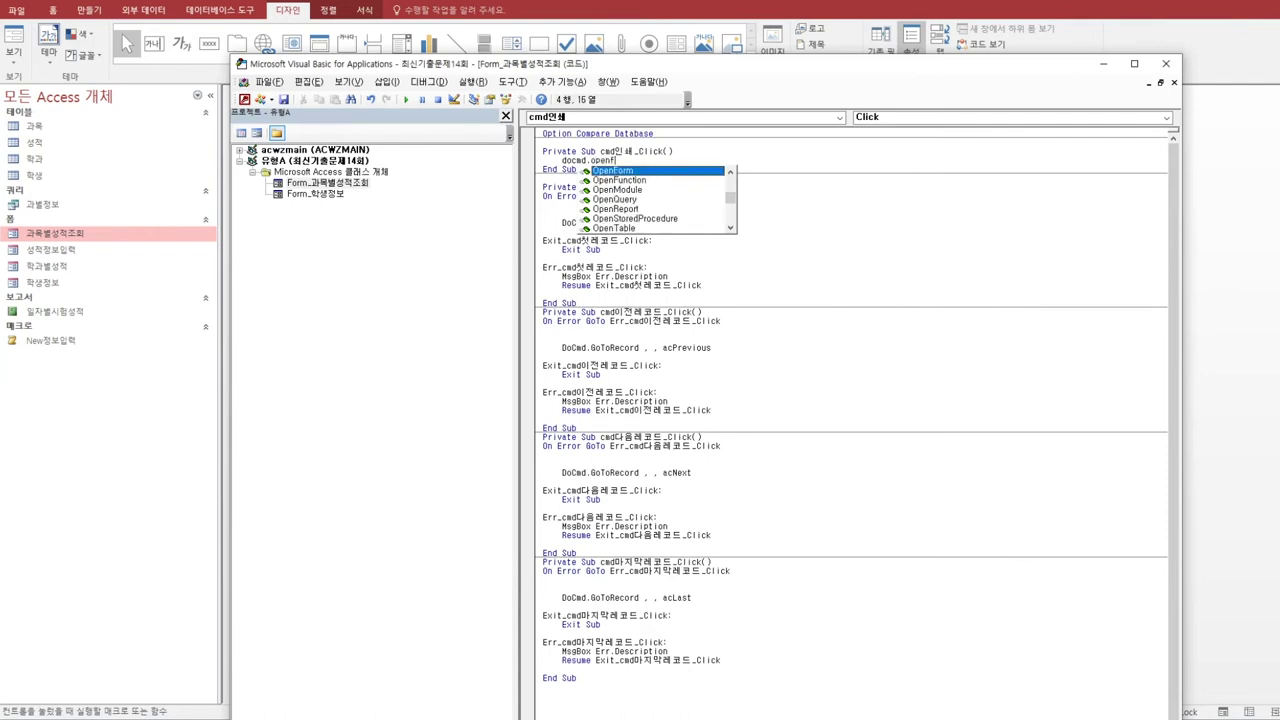
{"action": "key", "text": "BackSpace"}
{"action": "key", "text": "BackSpace"}
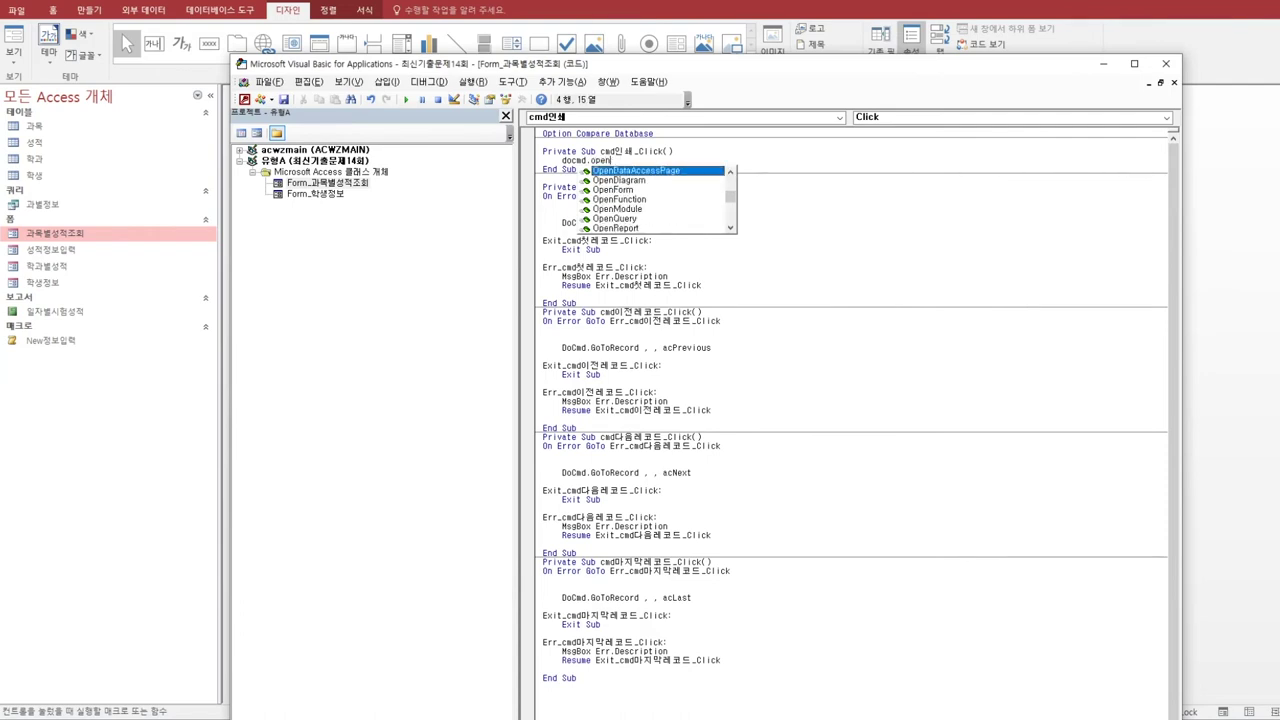
{"action": "type", "text": "re"}
{"action": "key", "text": "Tab"}
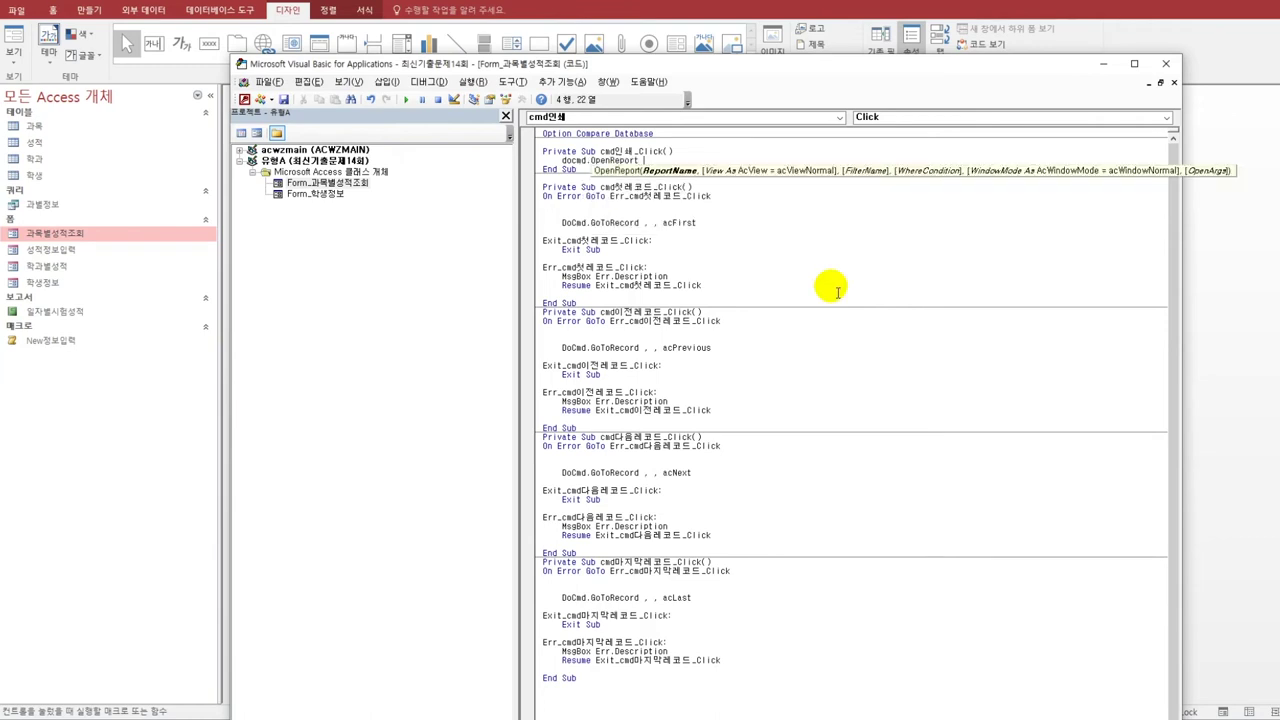
{"action": "type", "text": "\""}
{"action": "type", "text": "일자"}
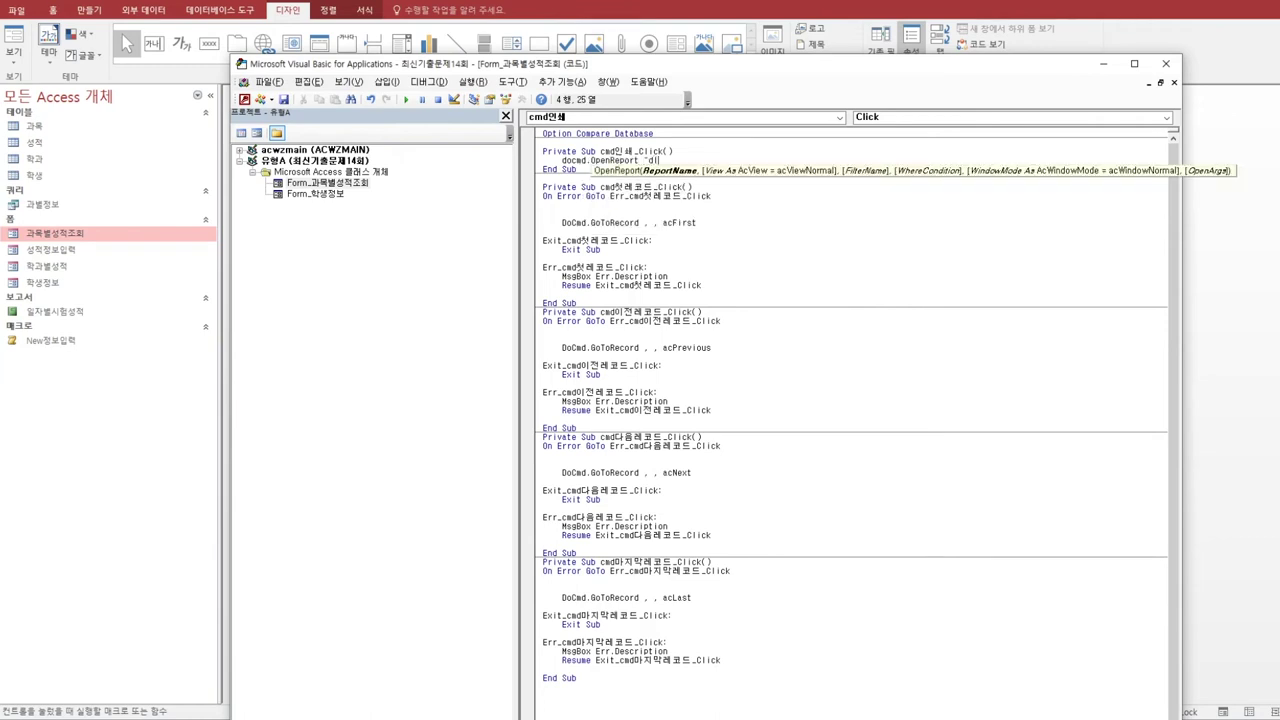
{"action": "type", "text": "별시험성적\","}
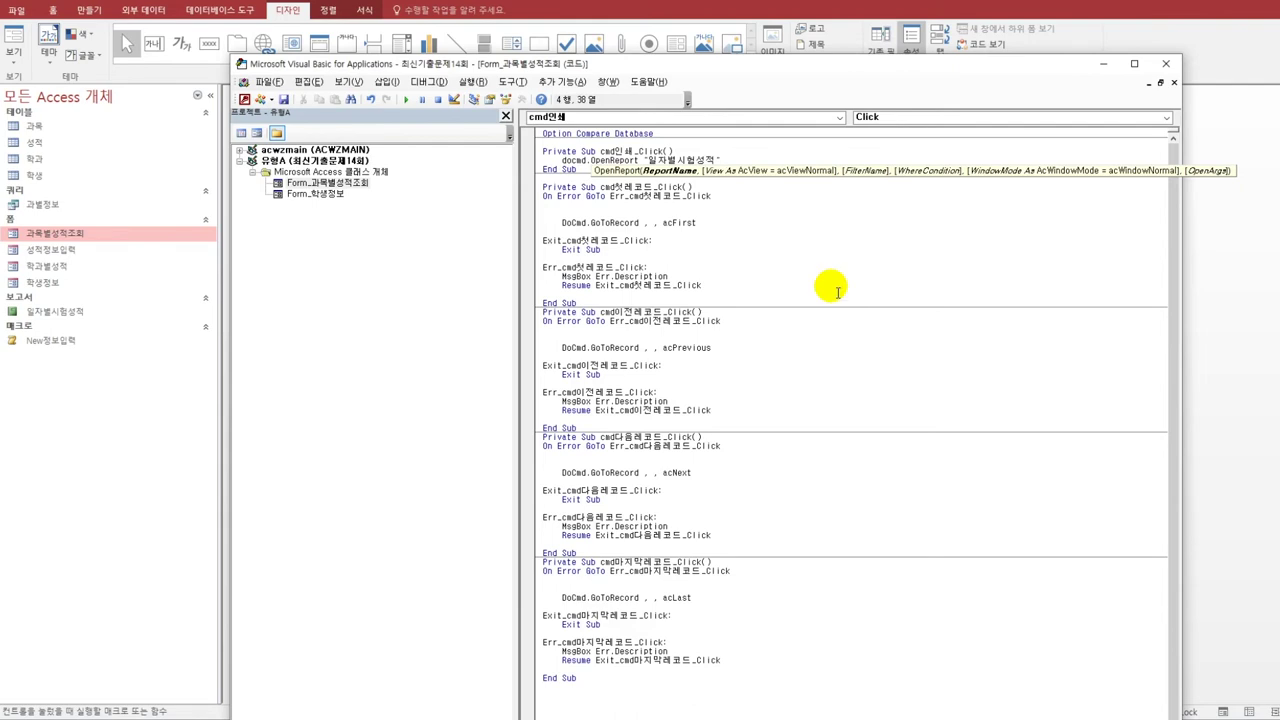
- Set the OpenReport view argument to acViewPreview, and close the code editor and the 과목별성적조회 form
{"action": "key", "text": "Down"}
{"action": "key", "text": "Down"}
{"action": "key", "text": "Down"}
{"action": "key", "text": "Down"}
{"action": "key", "text": "Down"}
{"action": "key", "text": "Down"}
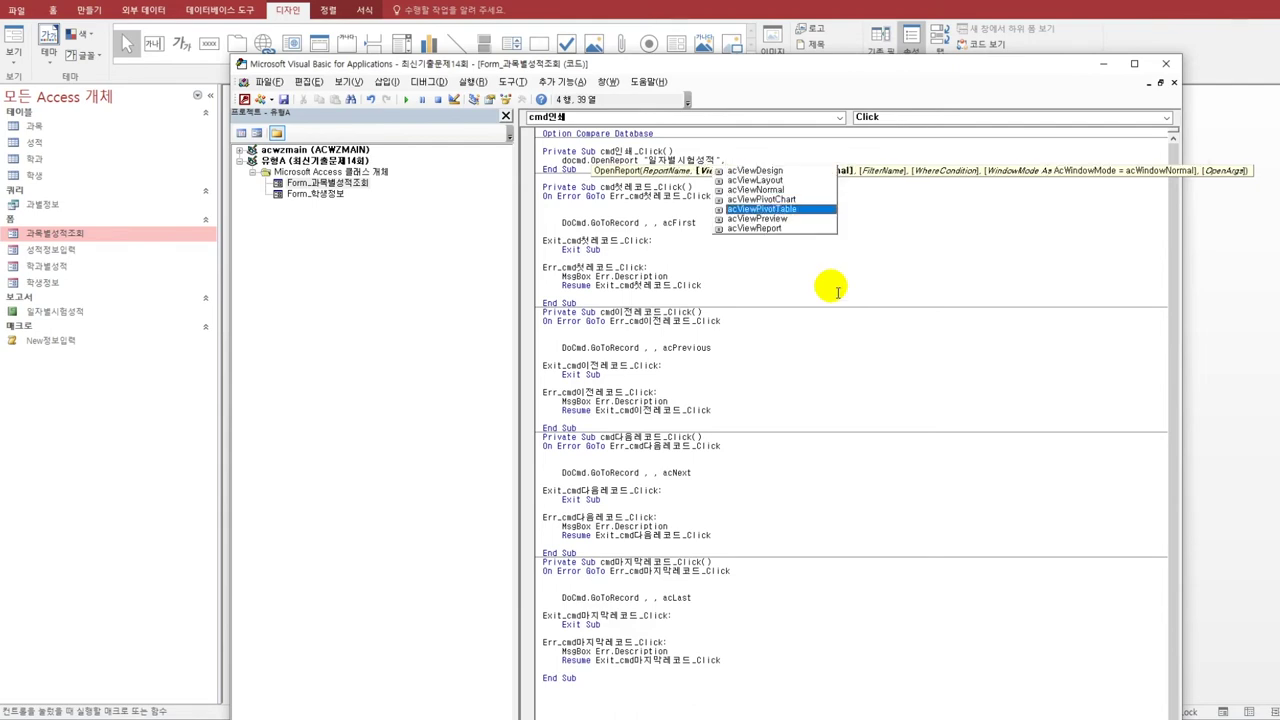
{"action": "key", "text": "Tab"}
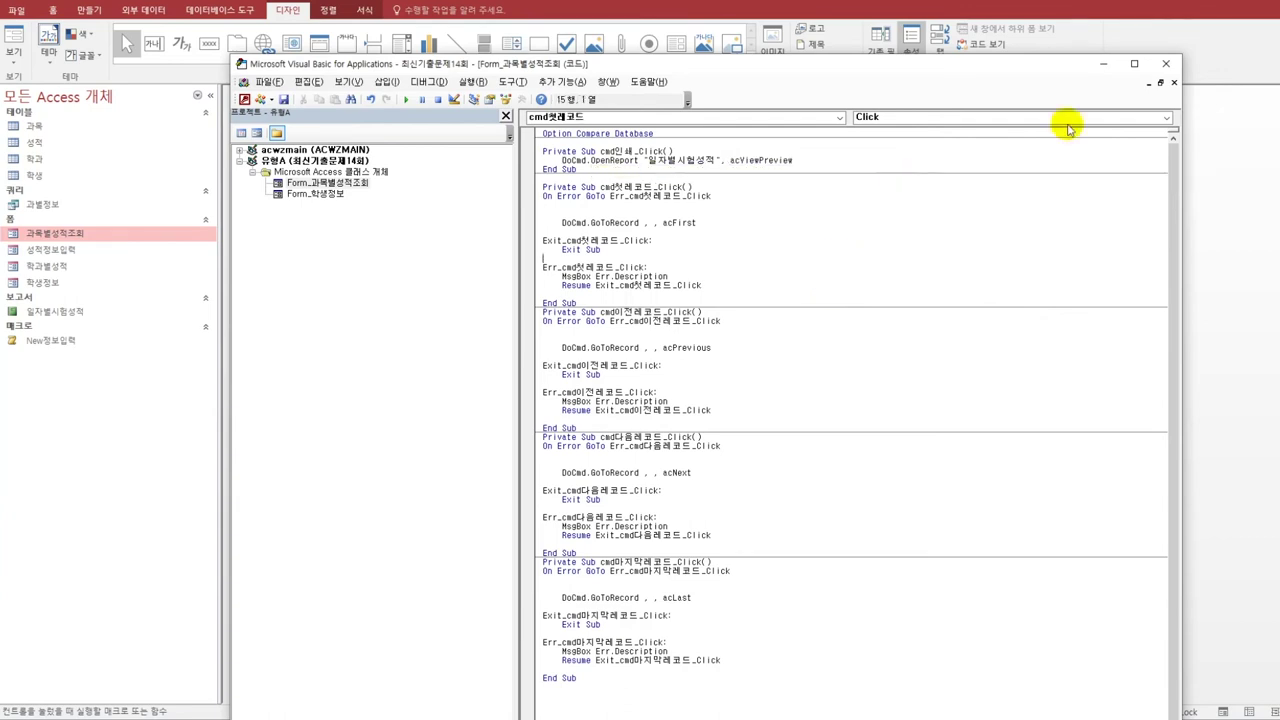
{"action": "left_click", "coordinate": [1165, 63]}
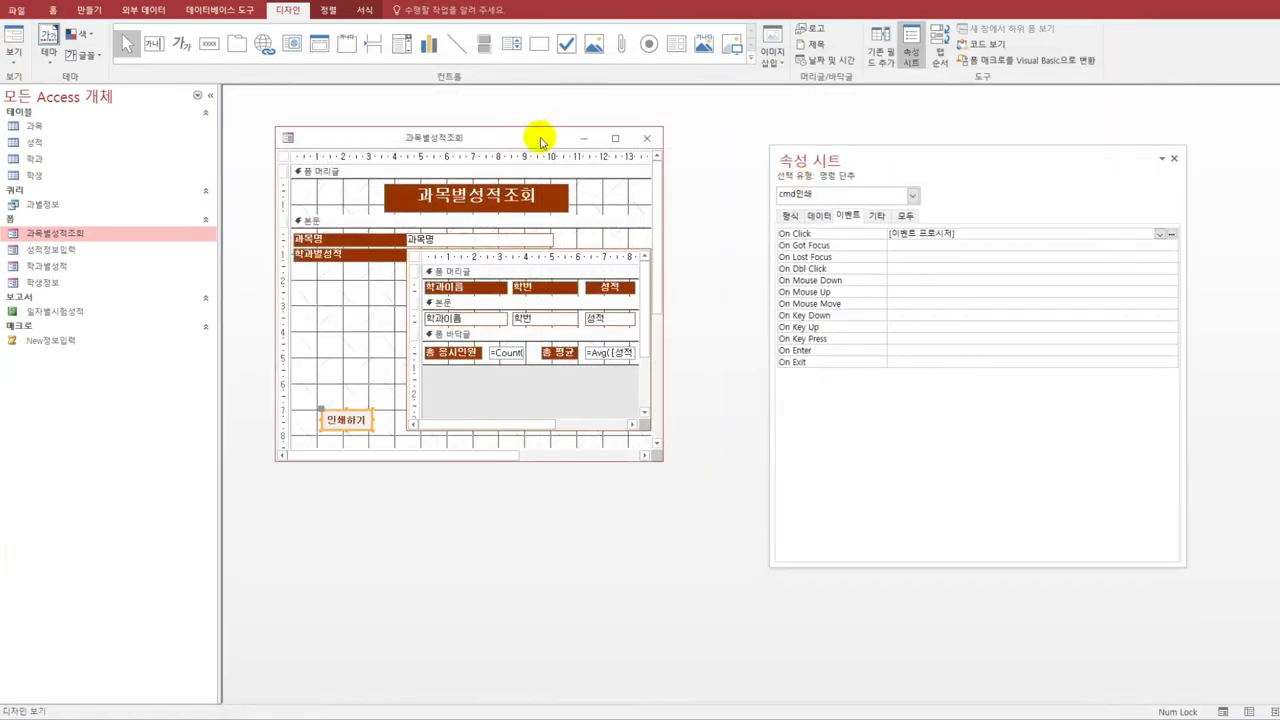
{"action": "left_click", "coordinate": [647, 138]}
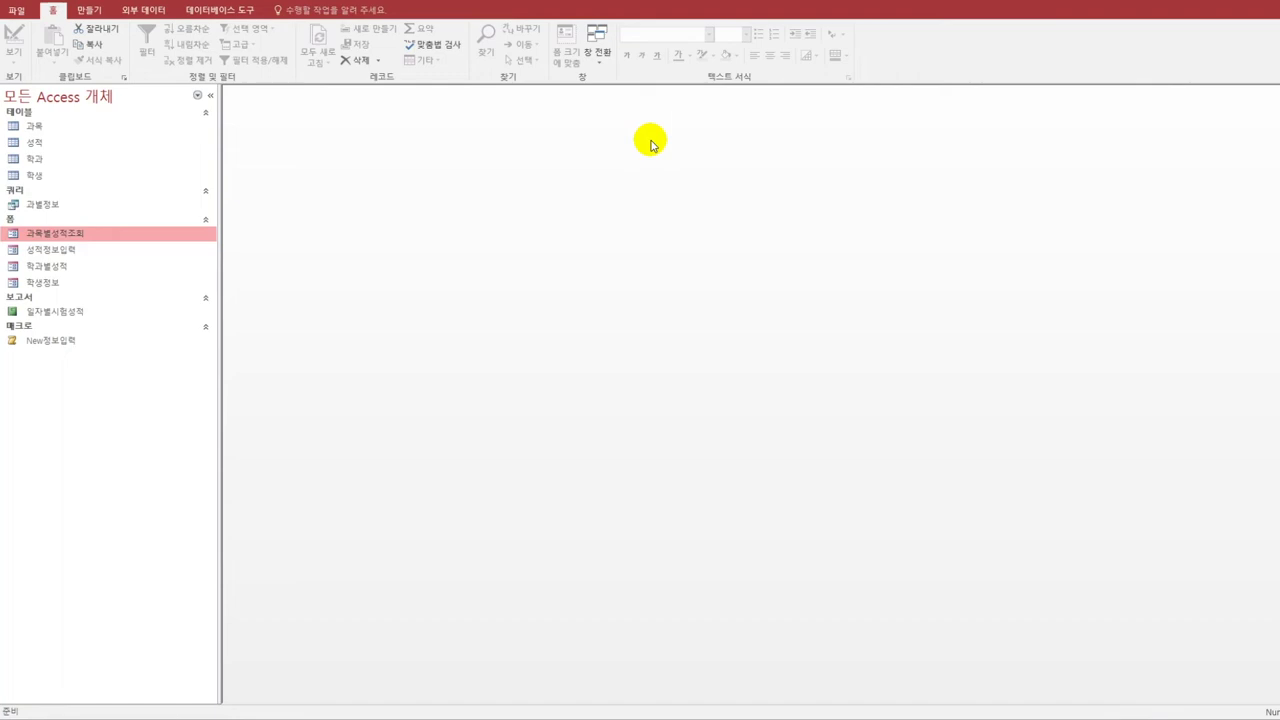
- Create a new query in design view based on the 과목 table
{"action": "left_click", "coordinate": [89, 11]}
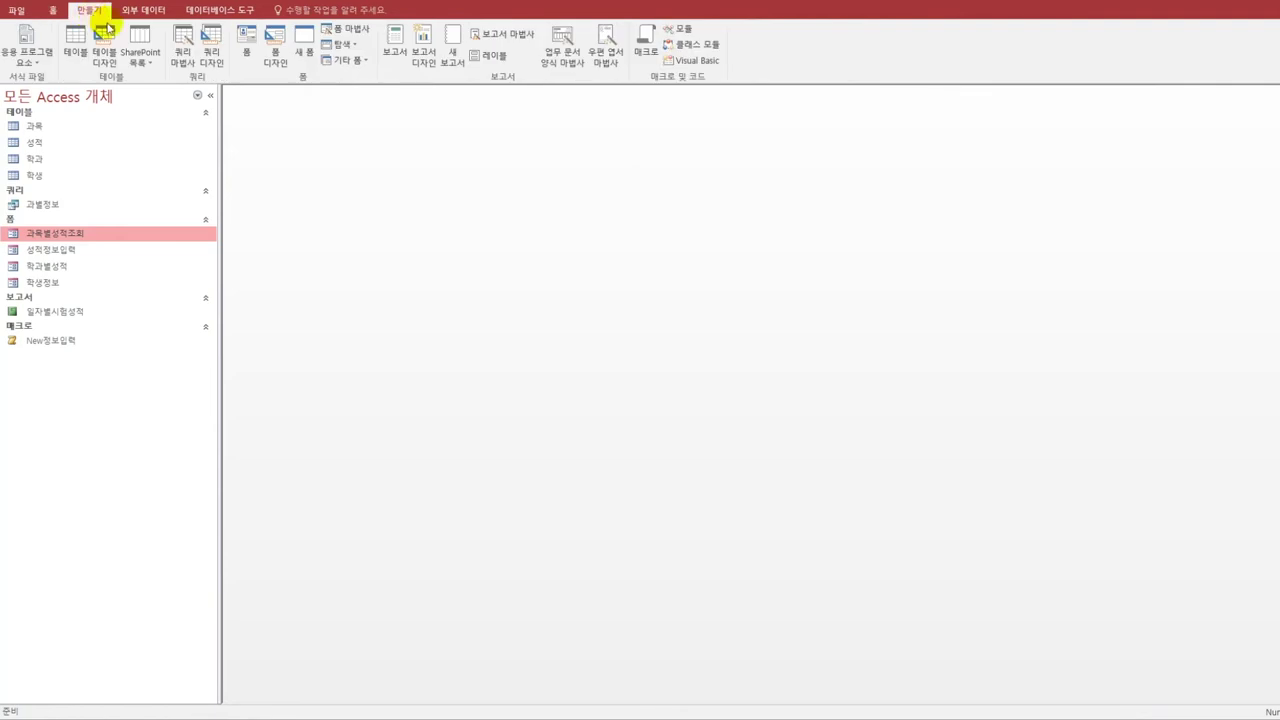
{"action": "left_click", "coordinate": [207, 52]}
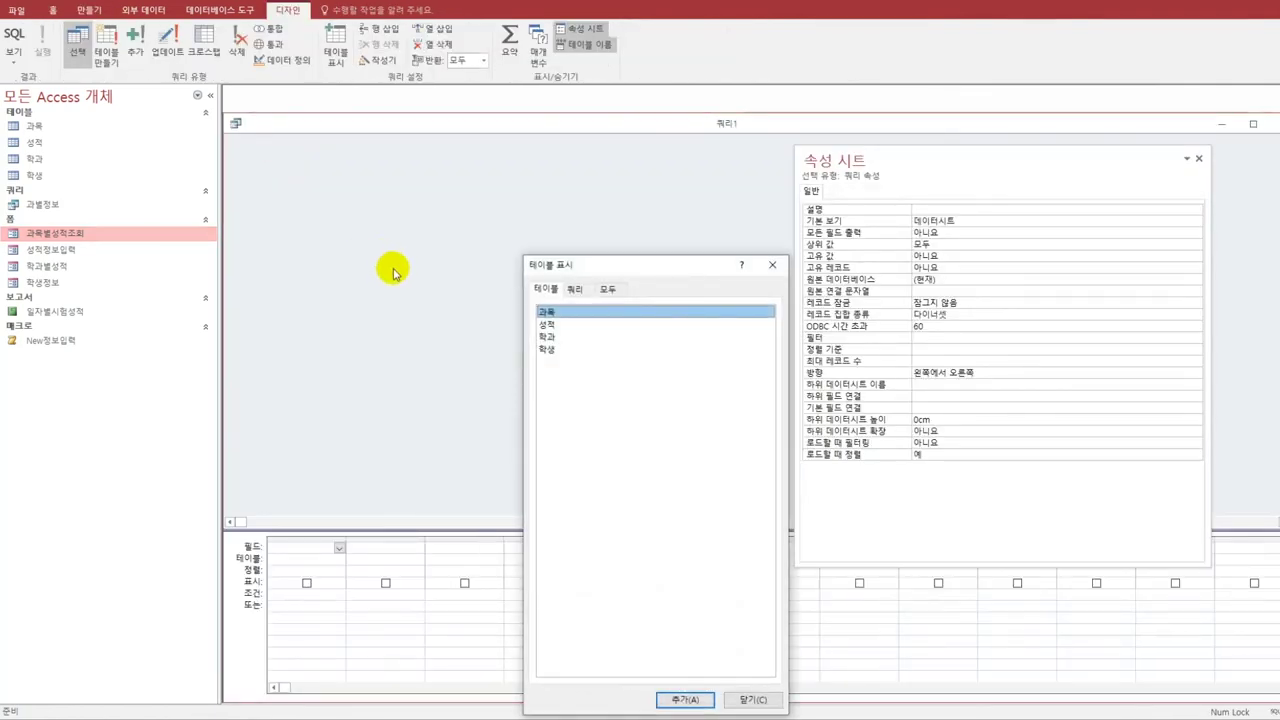
{"action": "double_click", "coordinate": [552, 313]}
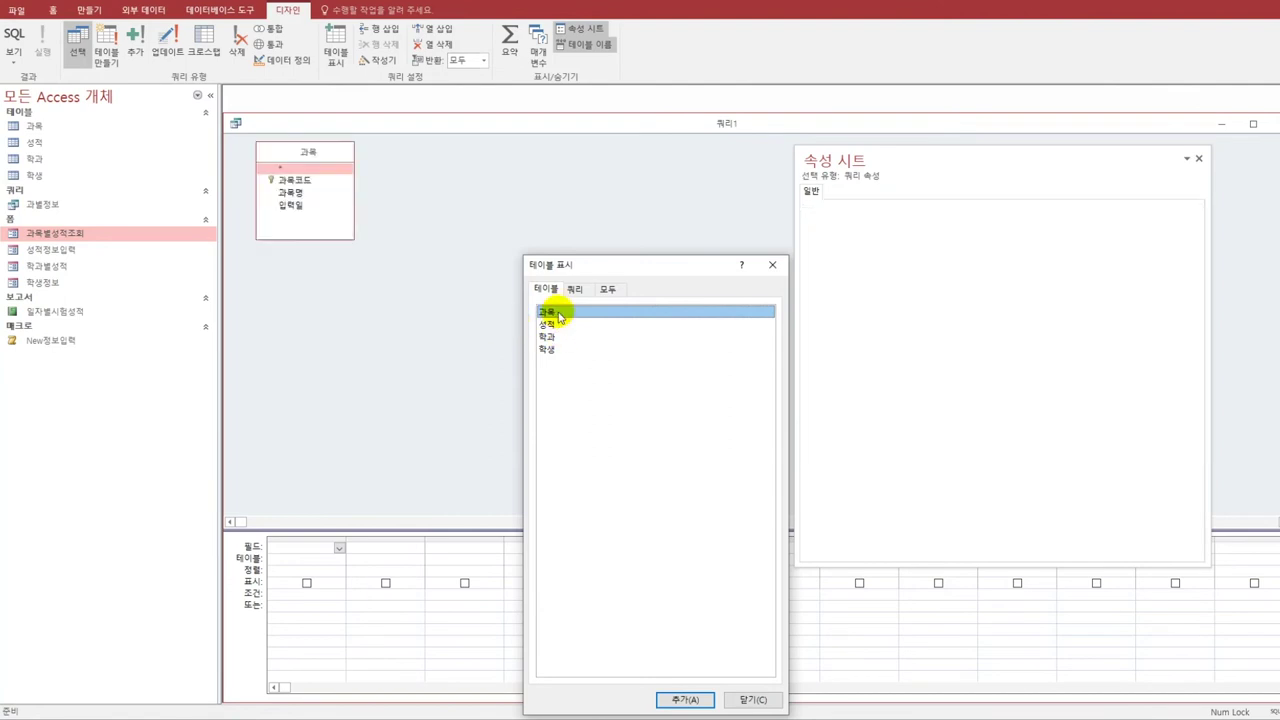
{"action": "left_click", "coordinate": [783, 275]}
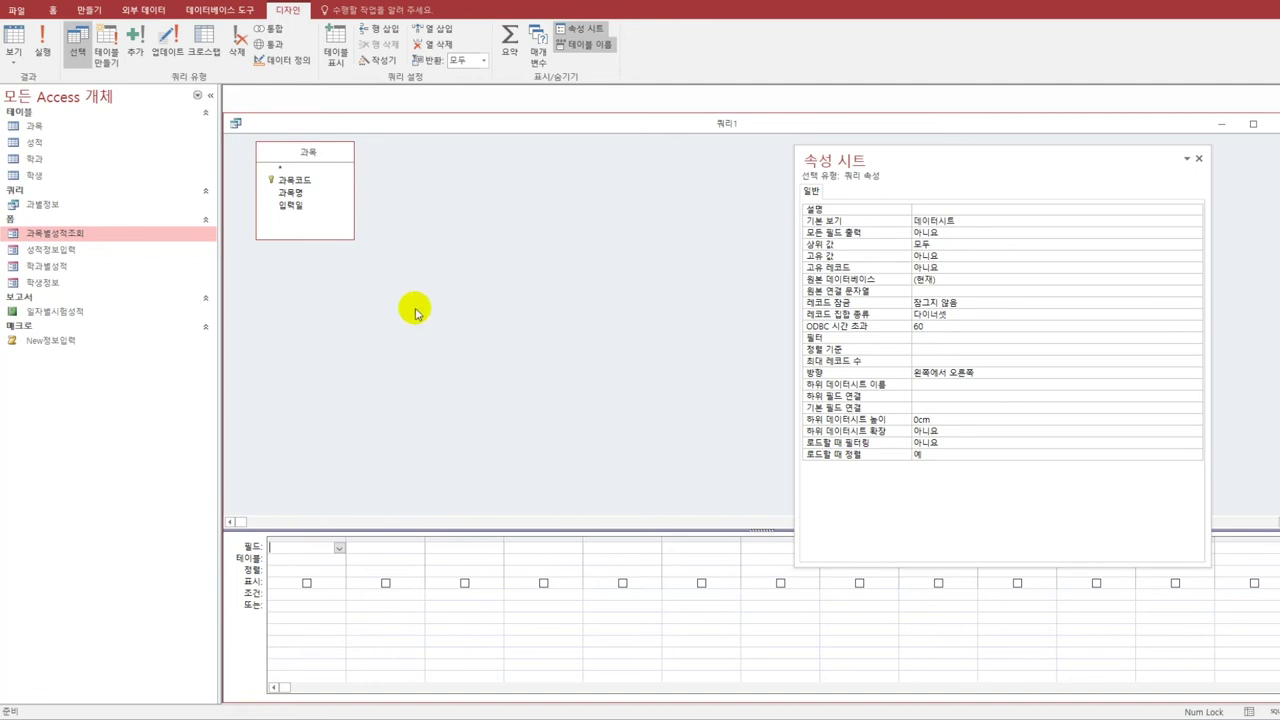
- Add the 과목코드 field to the query grid and convert the query to an update query
{"action": "left_click", "coordinate": [292, 181]}
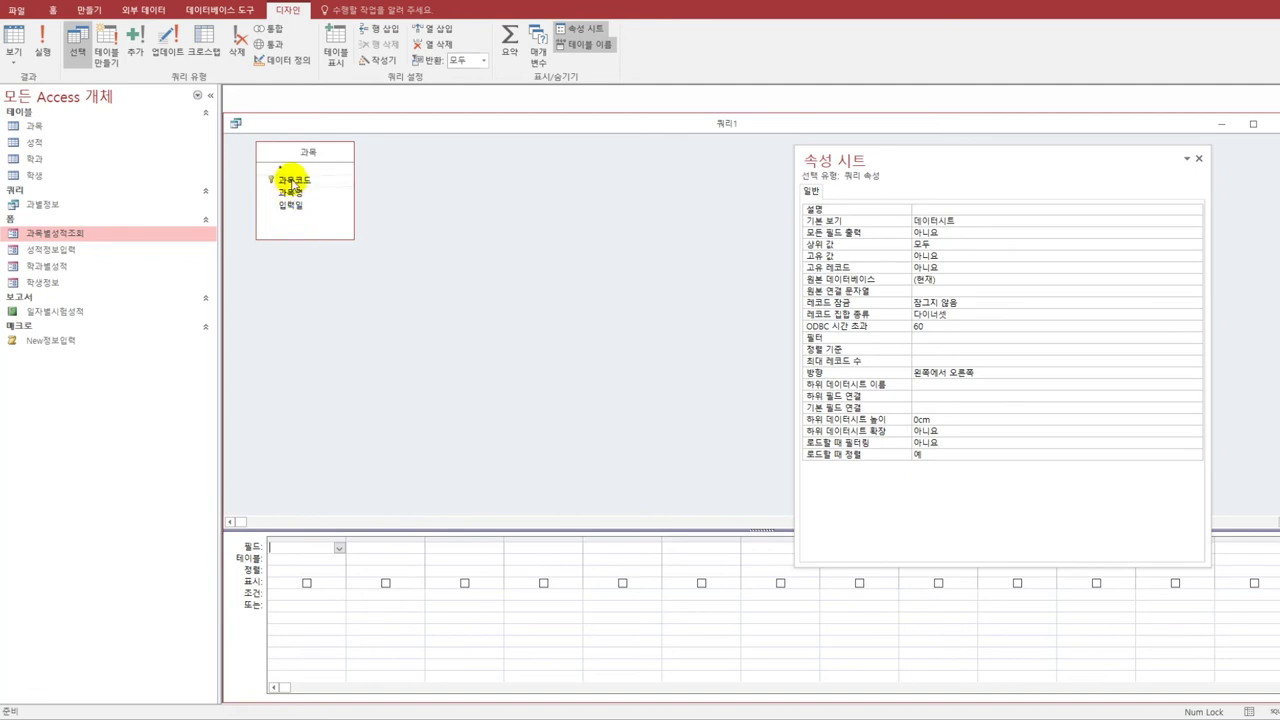
{"action": "double_click", "coordinate": [293, 182]}
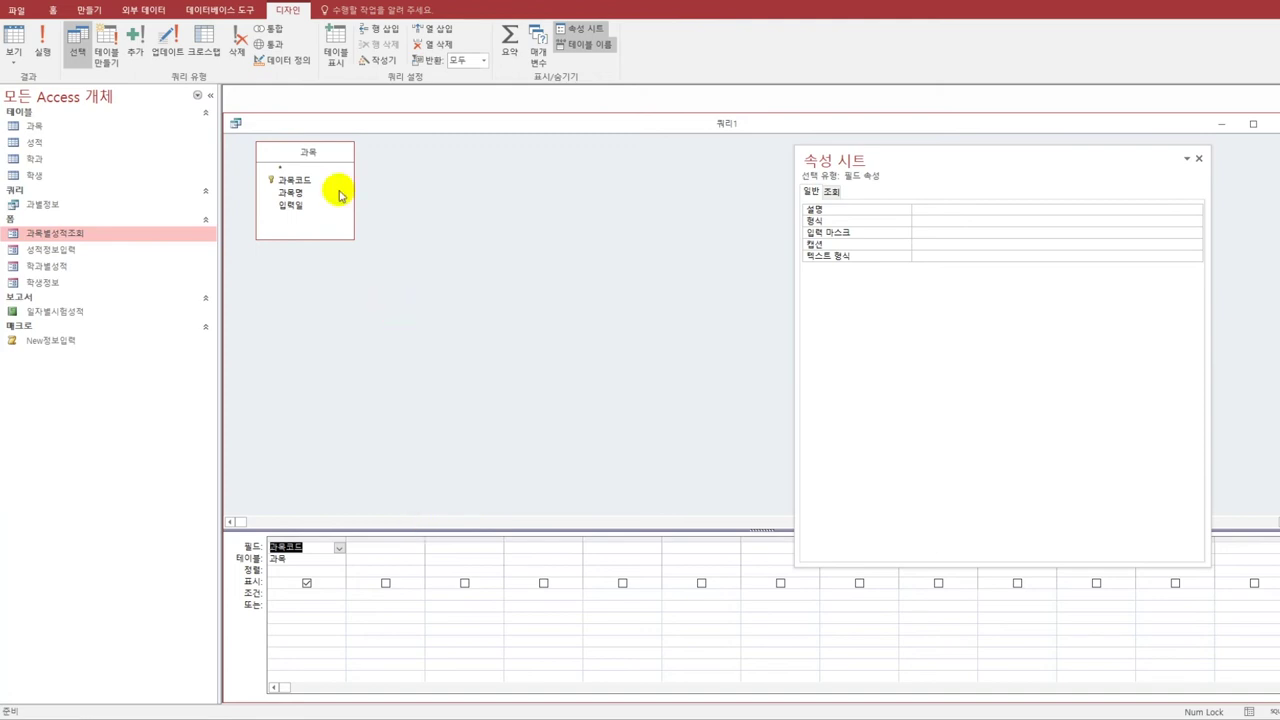
{"action": "left_click", "coordinate": [167, 58]}
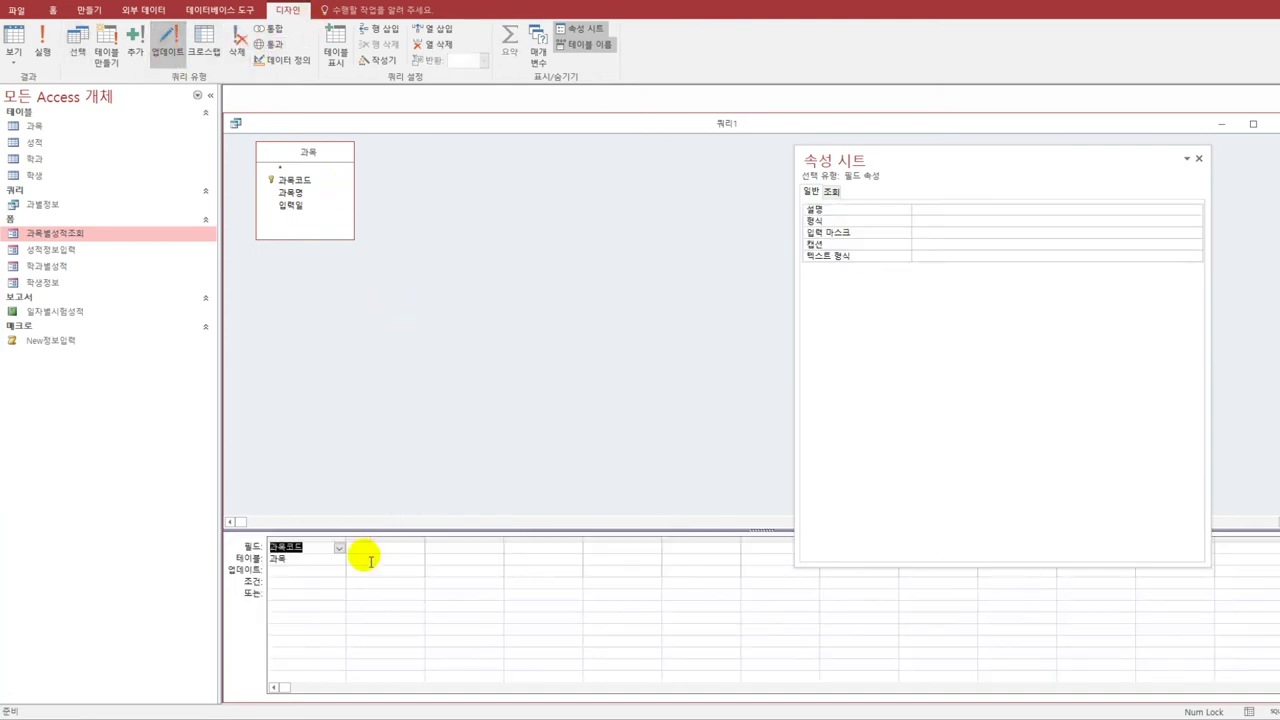
- Change the 과목코드 column to the expression Right([과목코드],1) and widen the column to fit it
{"action": "left_click", "coordinate": [280, 557]}
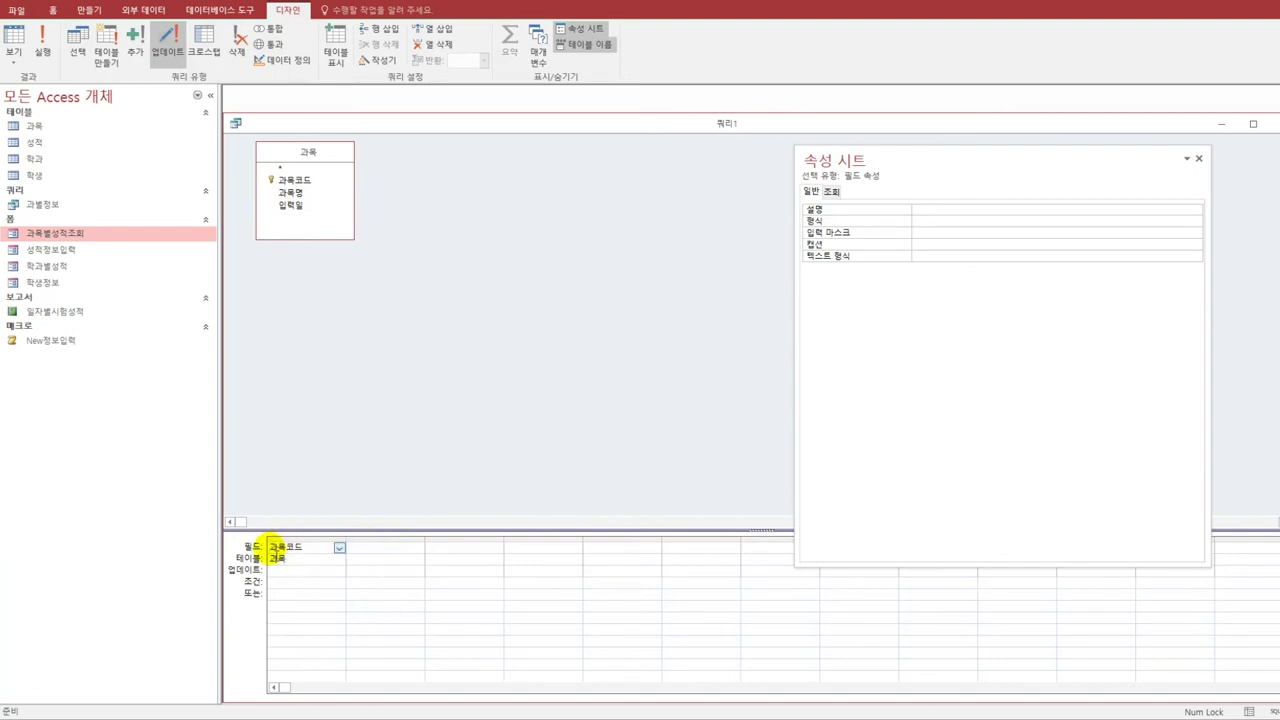
{"action": "type", "text": "ㄱ"}
{"action": "key", "text": "BackSpace"}
{"action": "key", "text": "Hangul"}
{"action": "type", "text": "right("}
{"action": "type", "text": "["}
{"action": "type", "text": "]"}
{"action": "type", "text": ",2)"}
{"action": "key", "text": "Return"}
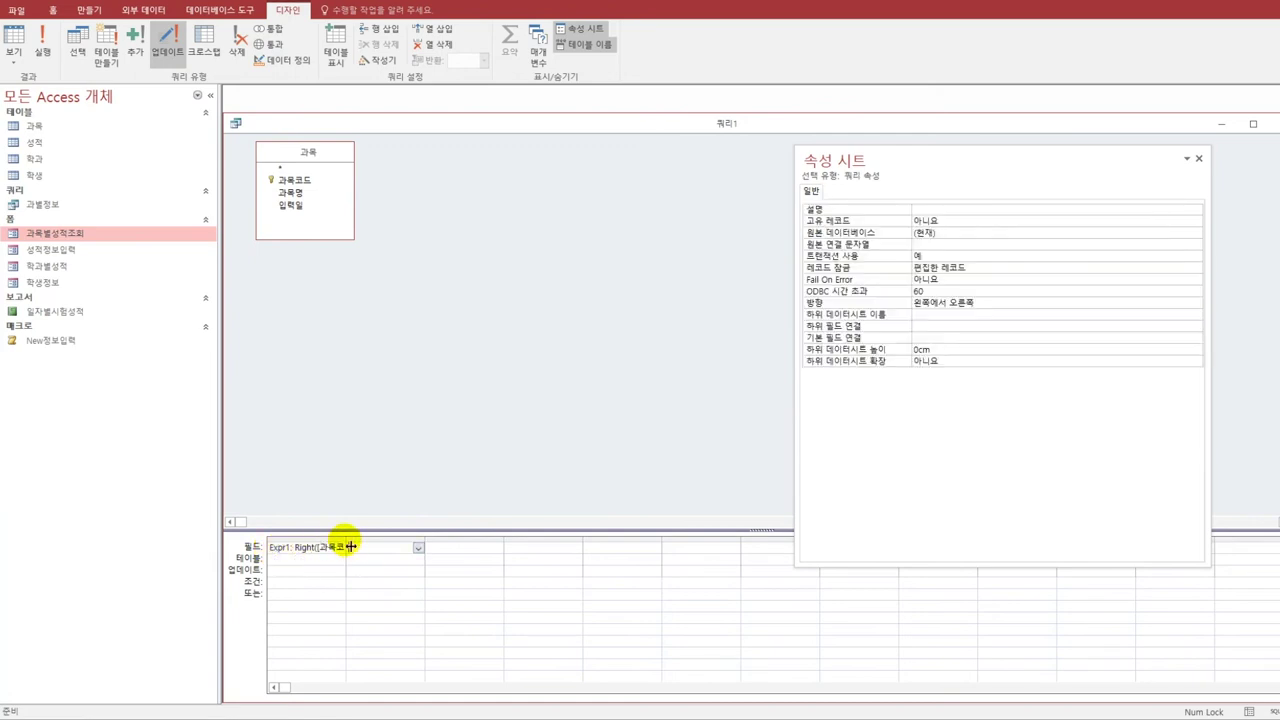
{"action": "left_click_drag", "start_coordinate": [350, 546], "coordinate": [411, 545]}
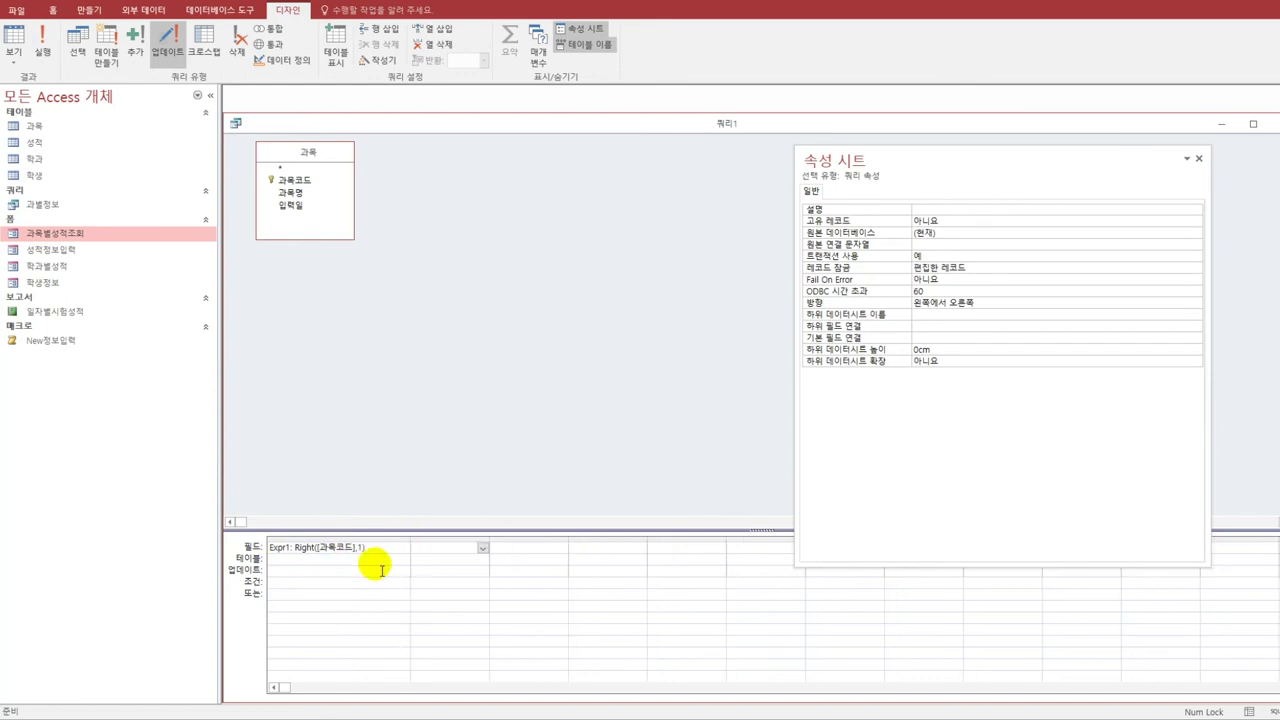
- Set the criterion of the Right([과목코드],1) column to the text value "3"
{"action": "left_click", "coordinate": [311, 586]}
{"action": "type", "text": "3"}
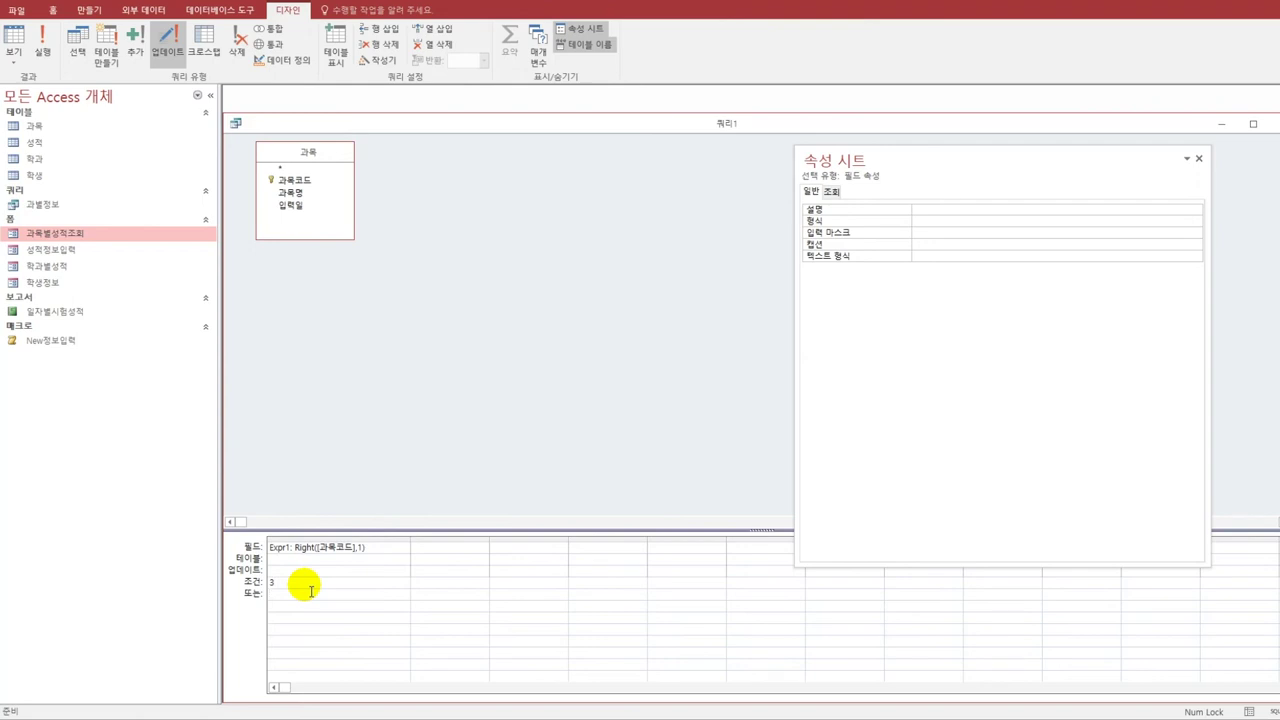
{"action": "double_click", "coordinate": [311, 590]}
{"action": "type", "text": "\"3"}
- Add the 과목명 field in the second column and set its update value to [과목명] & "(휴강)"
{"action": "left_click", "coordinate": [421, 548]}
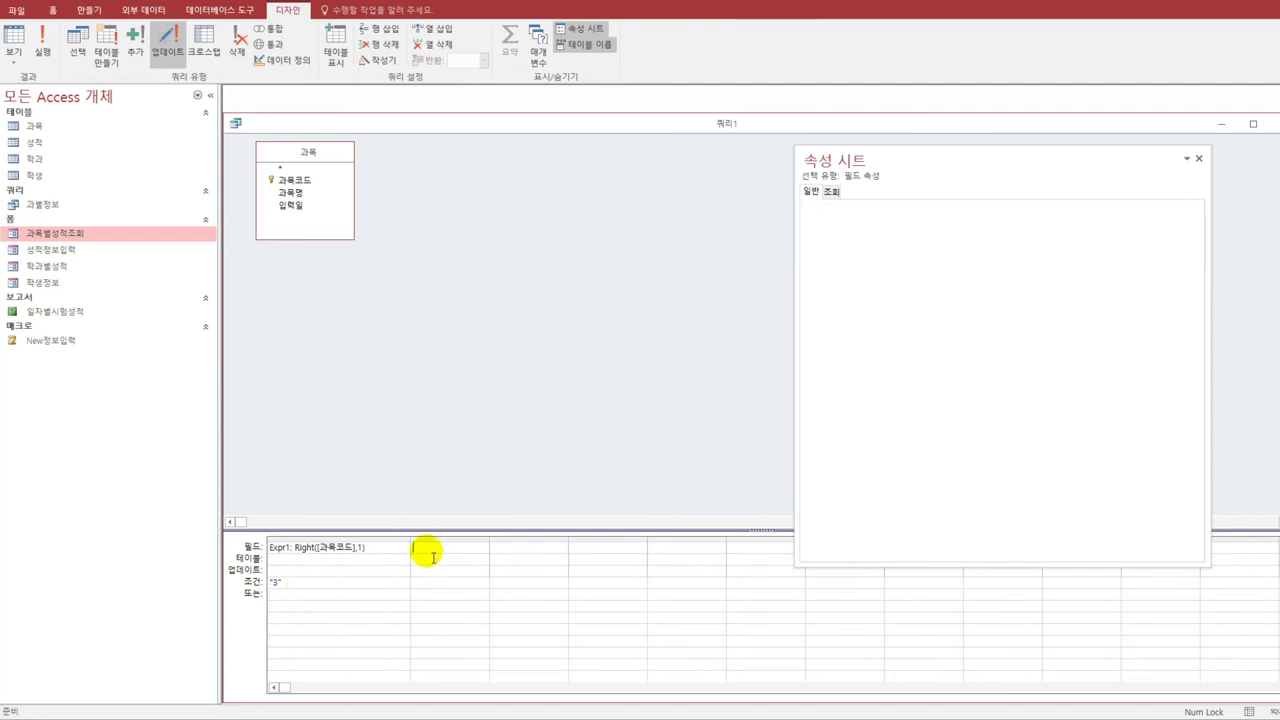
{"action": "double_click", "coordinate": [305, 193]}
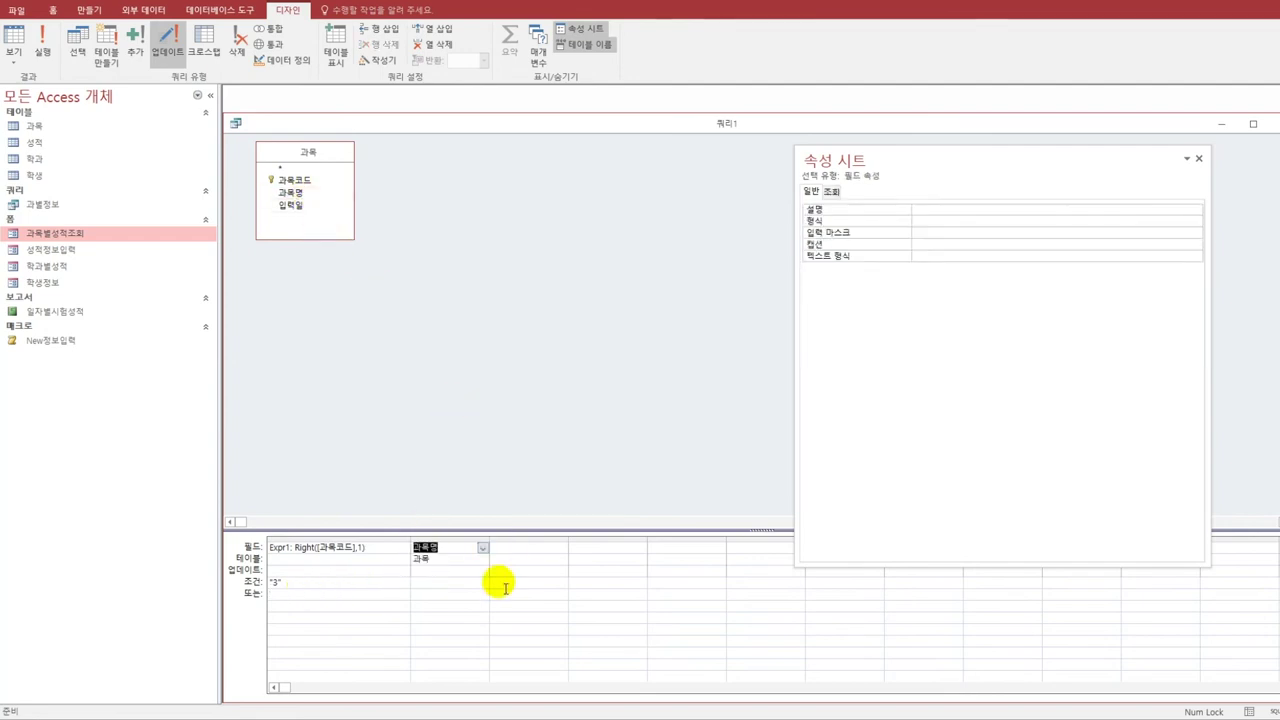
{"action": "left_click", "coordinate": [429, 572]}
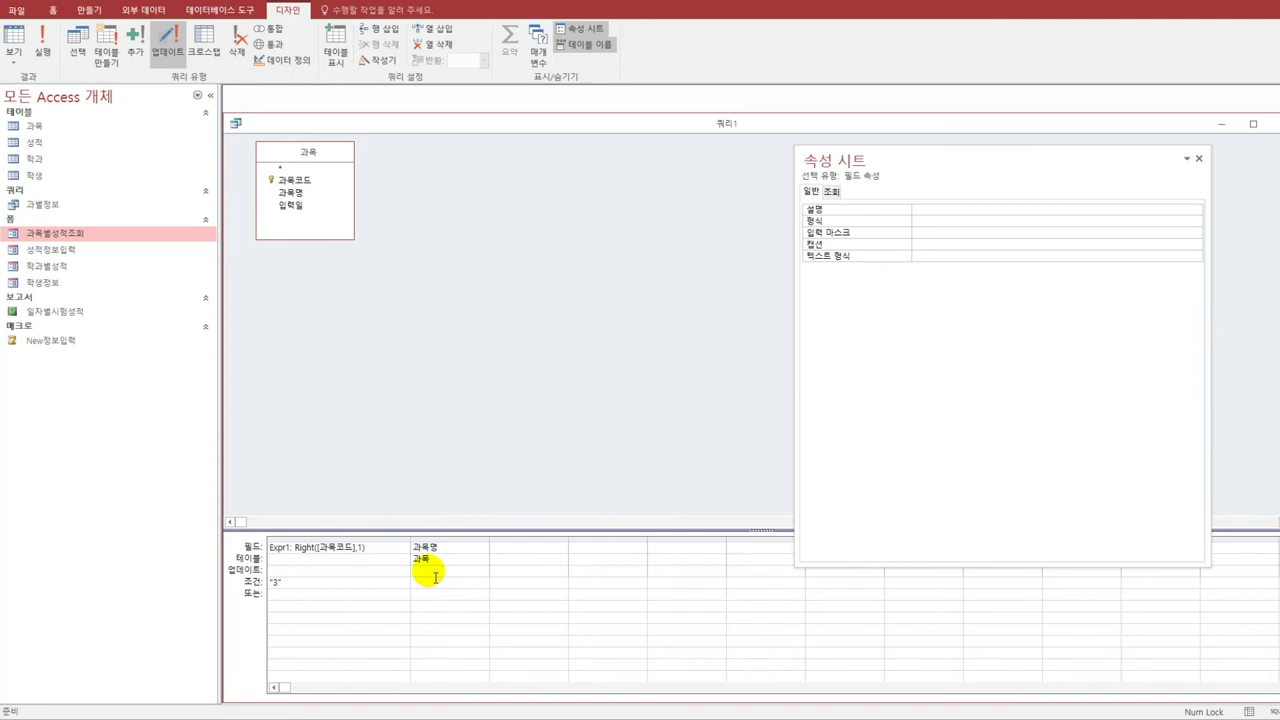
{"action": "type", "text": "[과"}
{"action": "key", "text": "BackSpace"}
{"action": "key", "text": "BackSpace"}
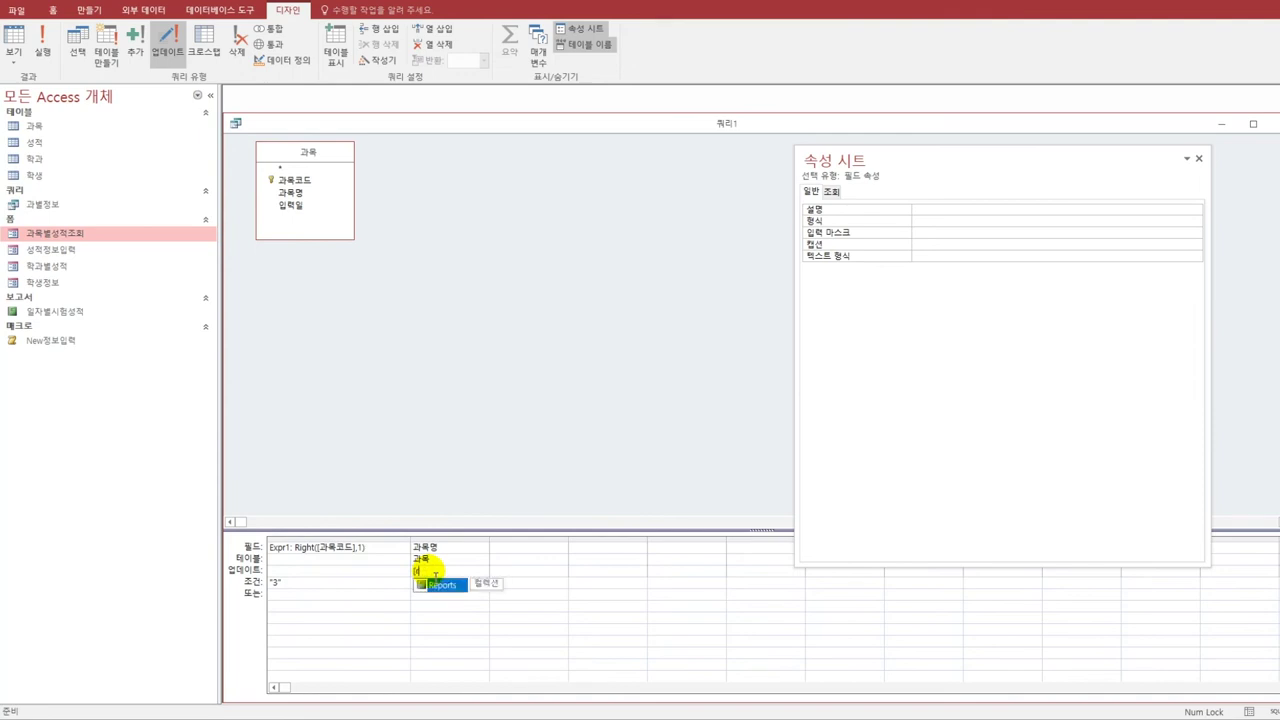
{"action": "type", "text": "과목명"}
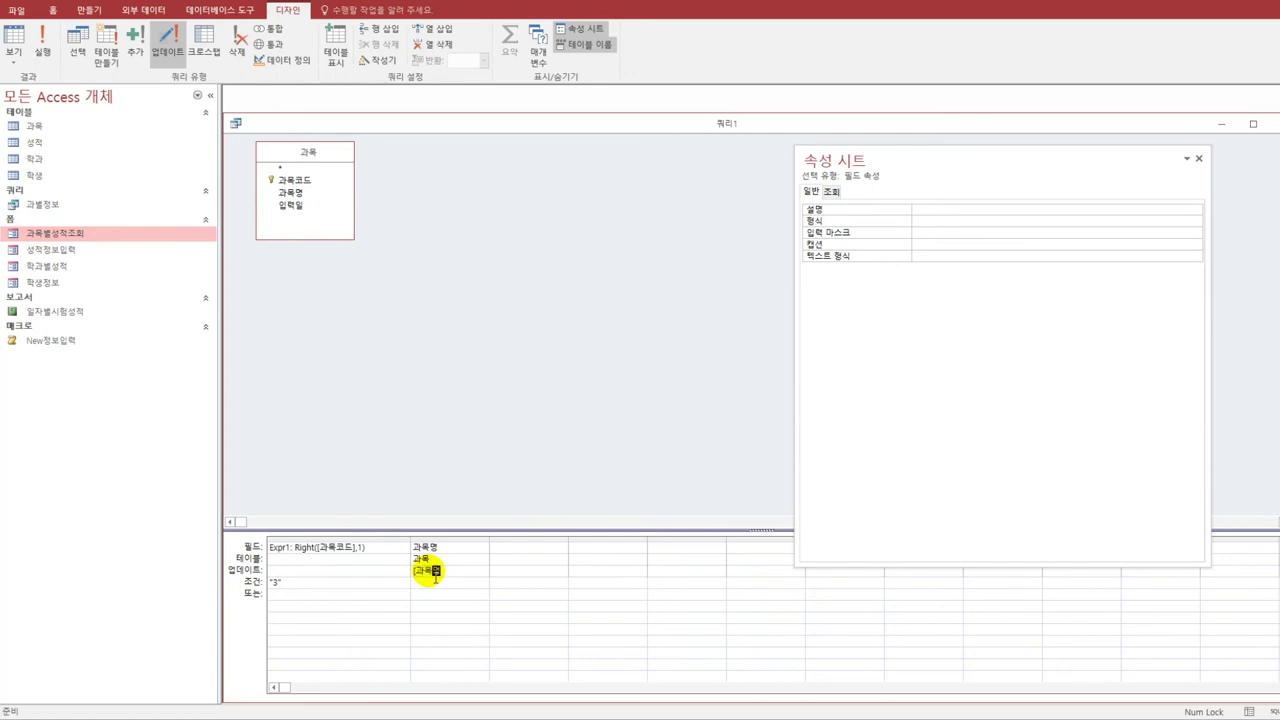
{"action": "type", "text": "] & \"(휴강)\""}
{"action": "key", "text": "Return"}
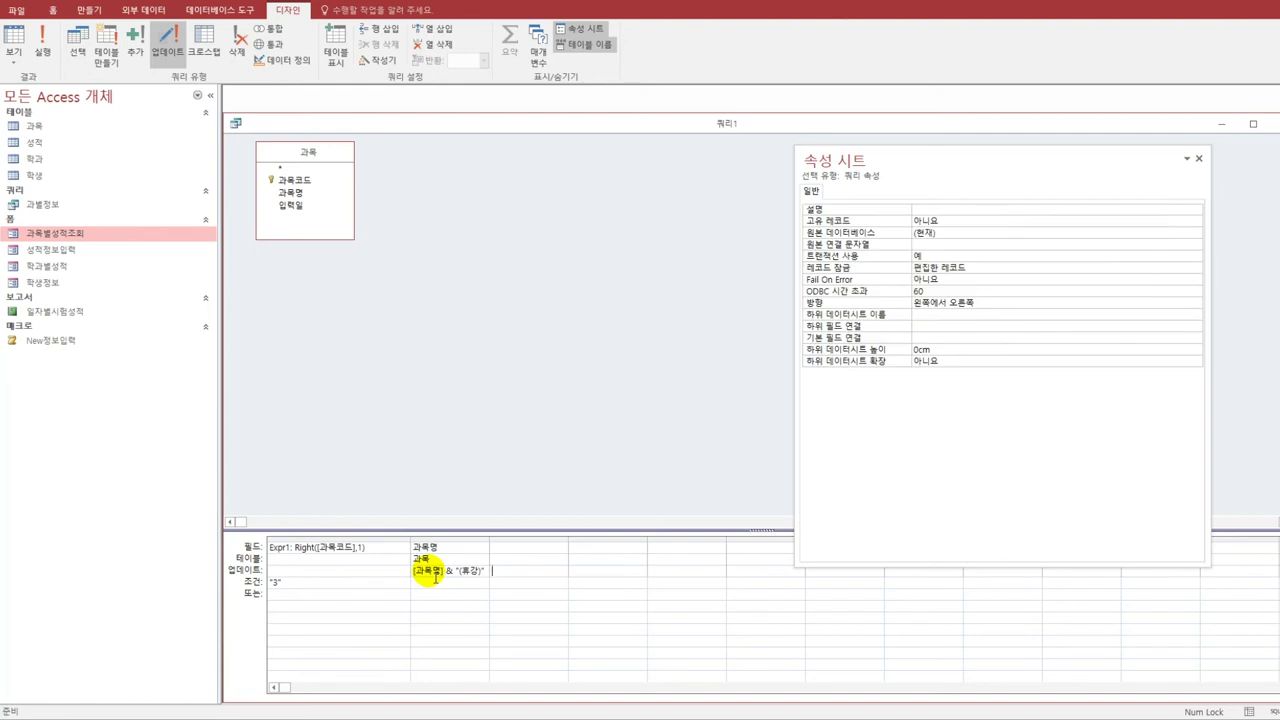
{"action": "key", "text": "Up"}
{"action": "key", "text": "Up"}
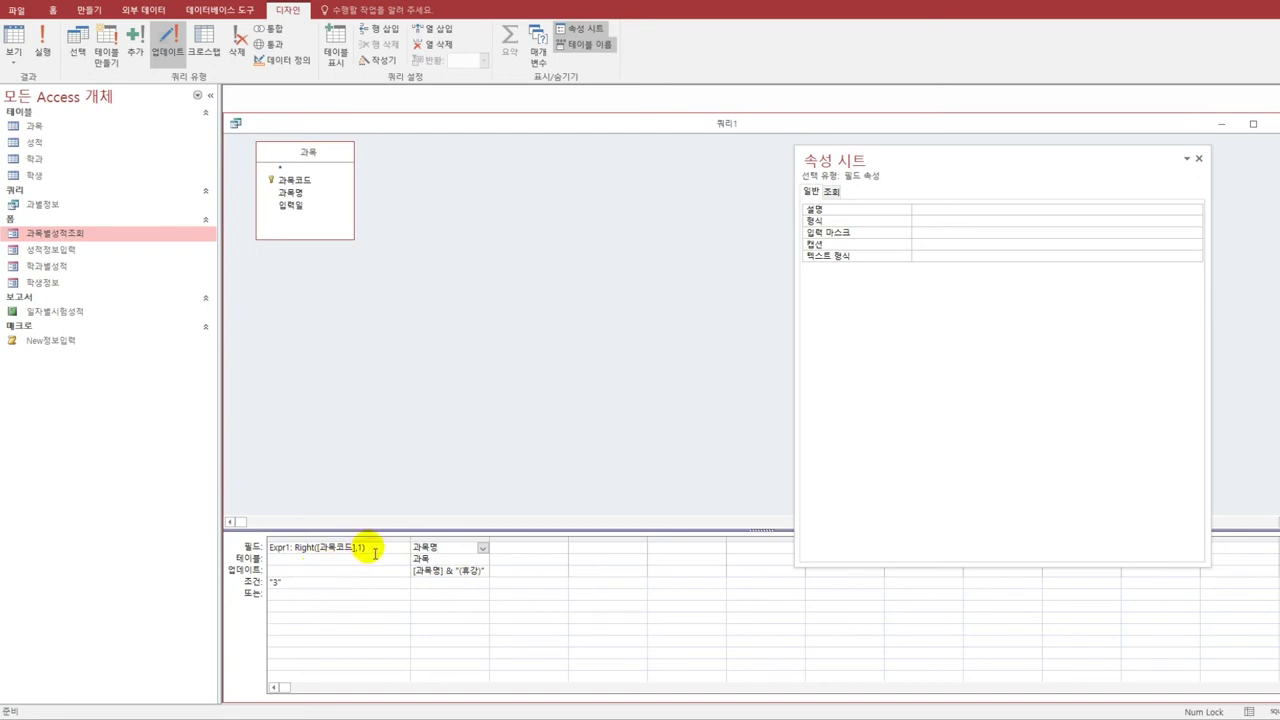
{"action": "left_click", "coordinate": [300, 586]}
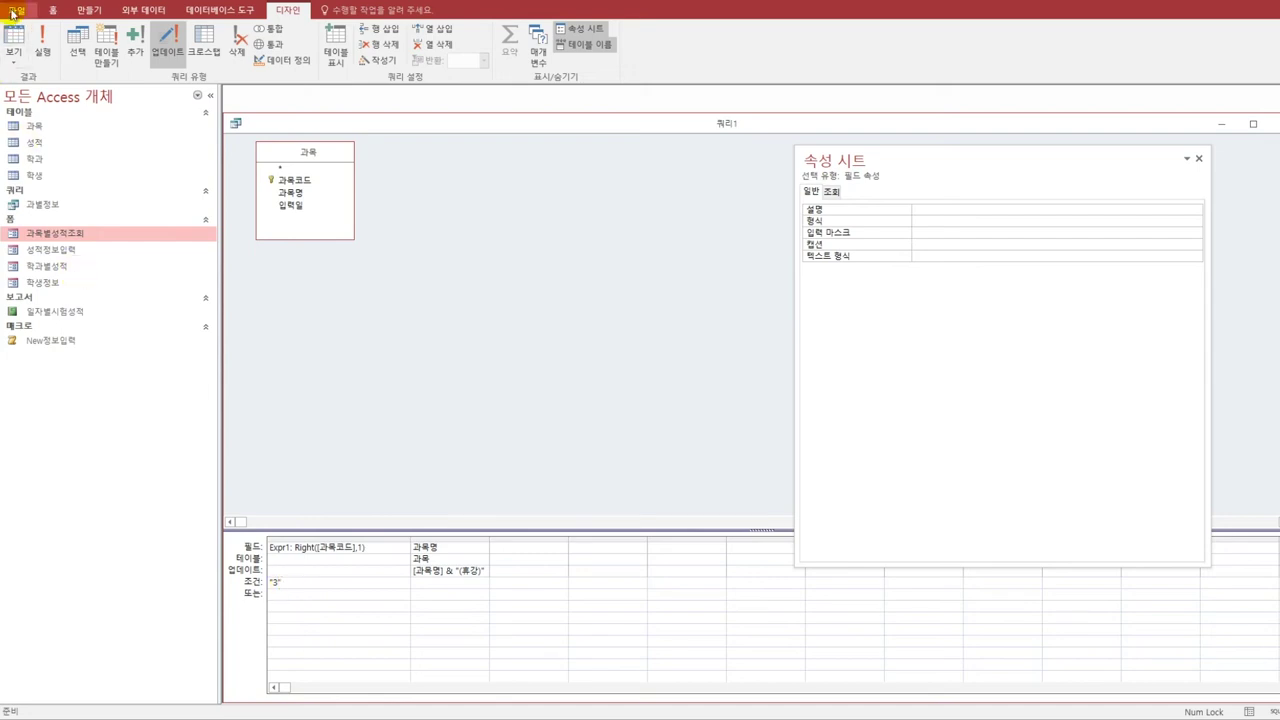
- Save the update query as 과목명수정
{"action": "key", "text": "ctrl+s"}
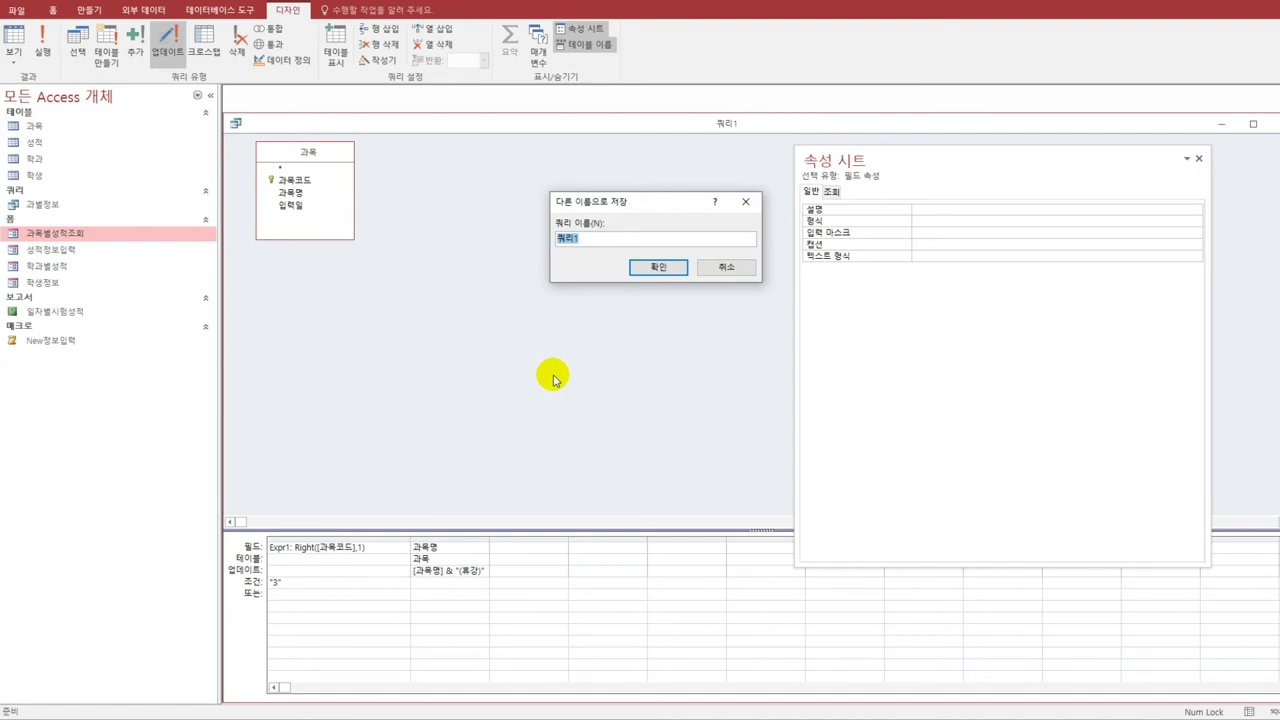
{"action": "type", "text": "과목명수정"}
{"action": "left_click", "coordinate": [642, 270]}
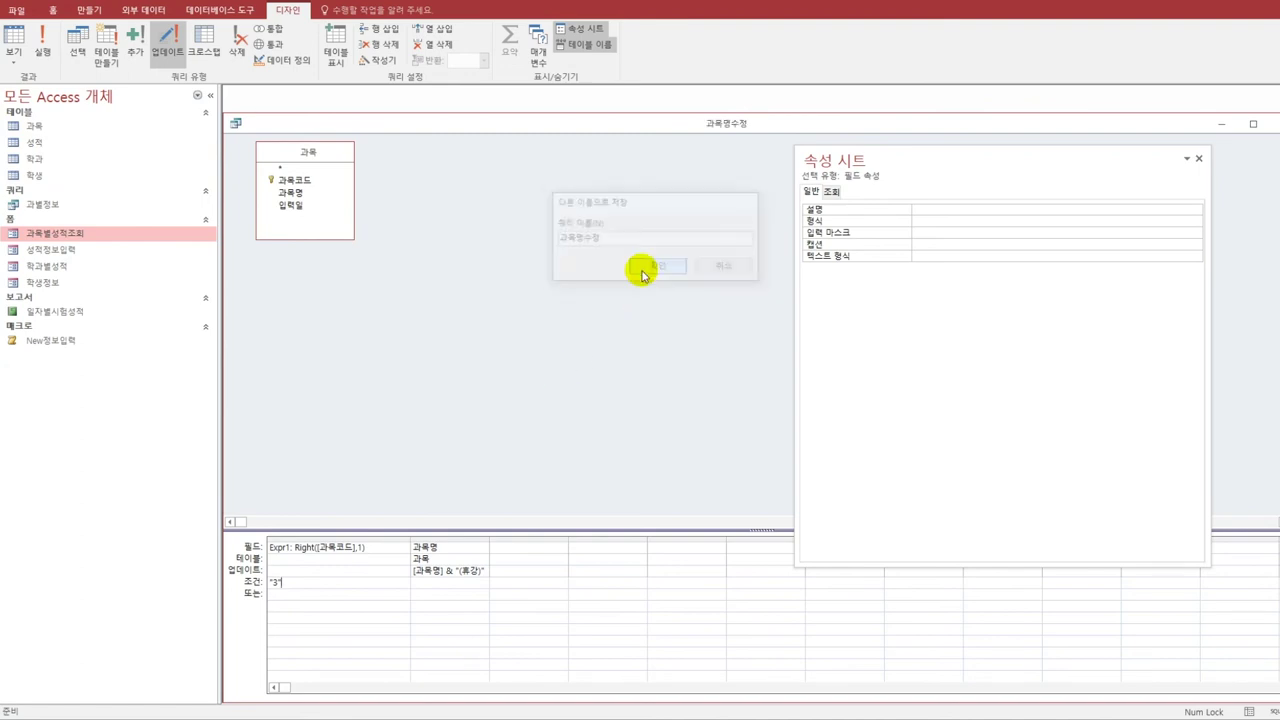
- Run the 과목명수정 query, accept updating the records, and close the query
{"action": "left_click", "coordinate": [42, 45]}
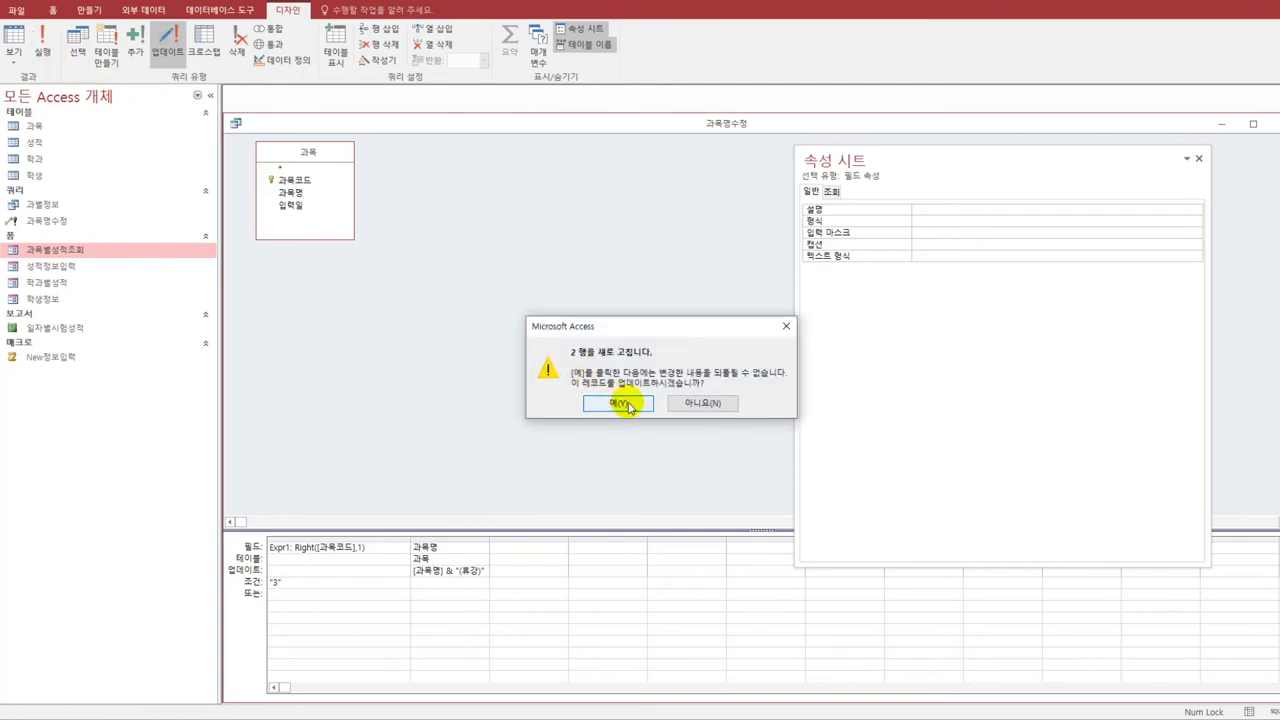
{"action": "left_click", "coordinate": [620, 403]}
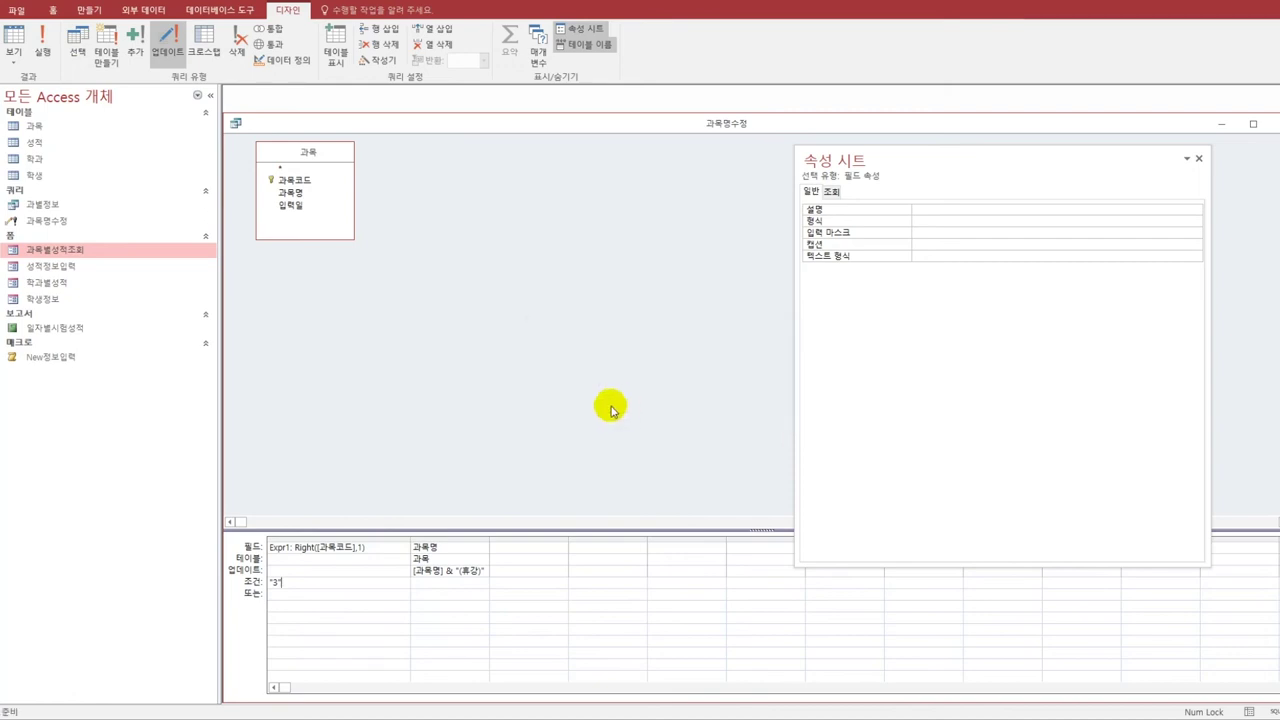
{"action": "left_click", "coordinate": [1272, 122]}
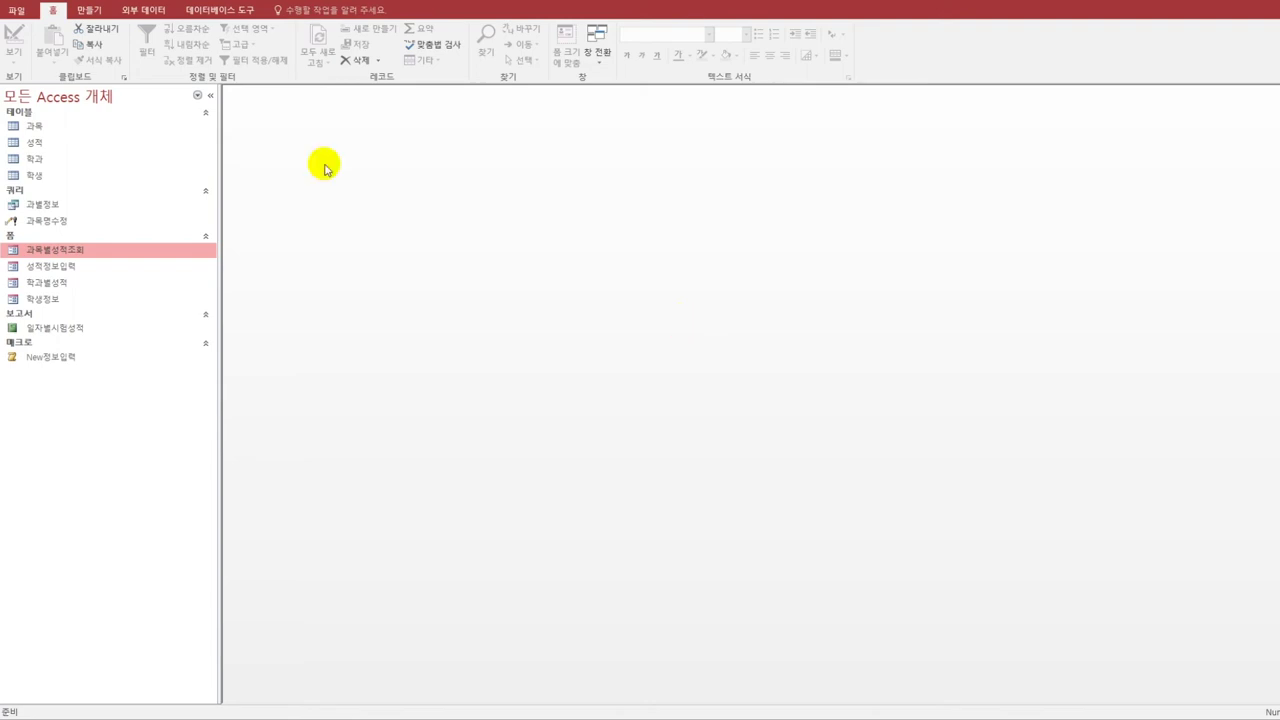
- Start the Find Unmatched Query Wizard with 과목 as the source table and 성적 as the related table
{"action": "left_click", "coordinate": [106, 10]}
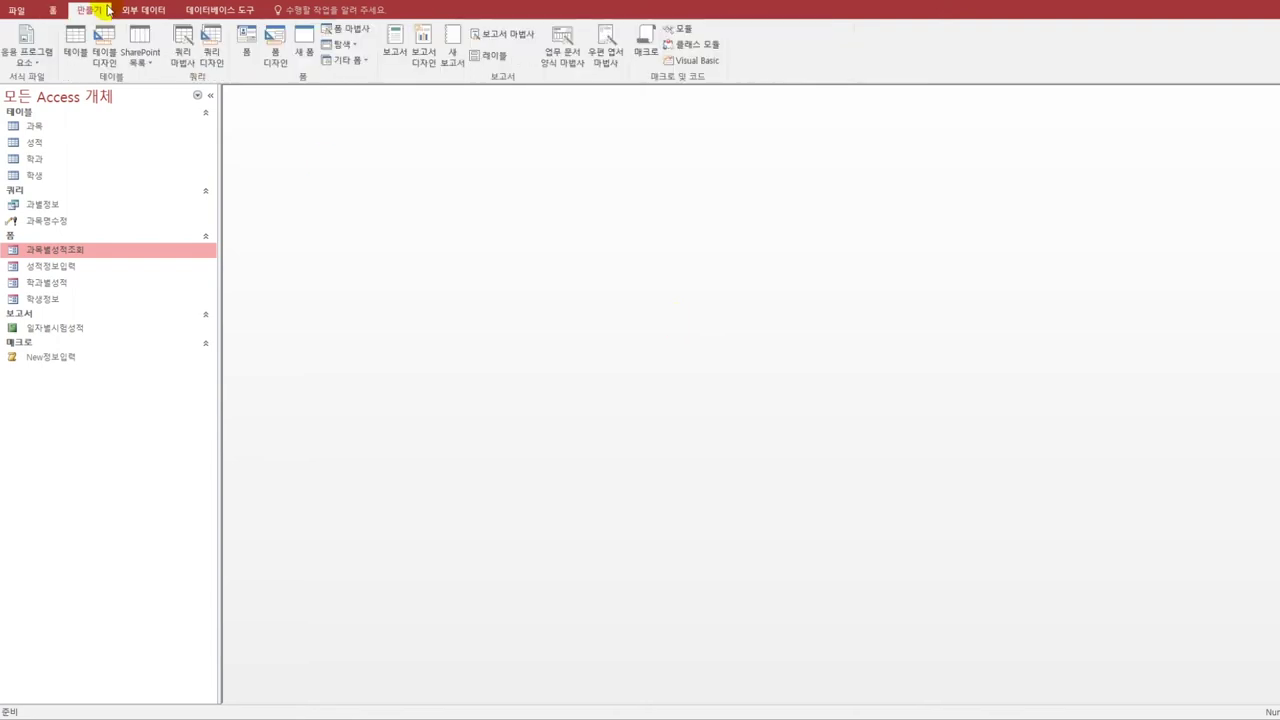
{"action": "left_click", "coordinate": [182, 64]}
{"action": "left_click", "coordinate": [761, 240]}
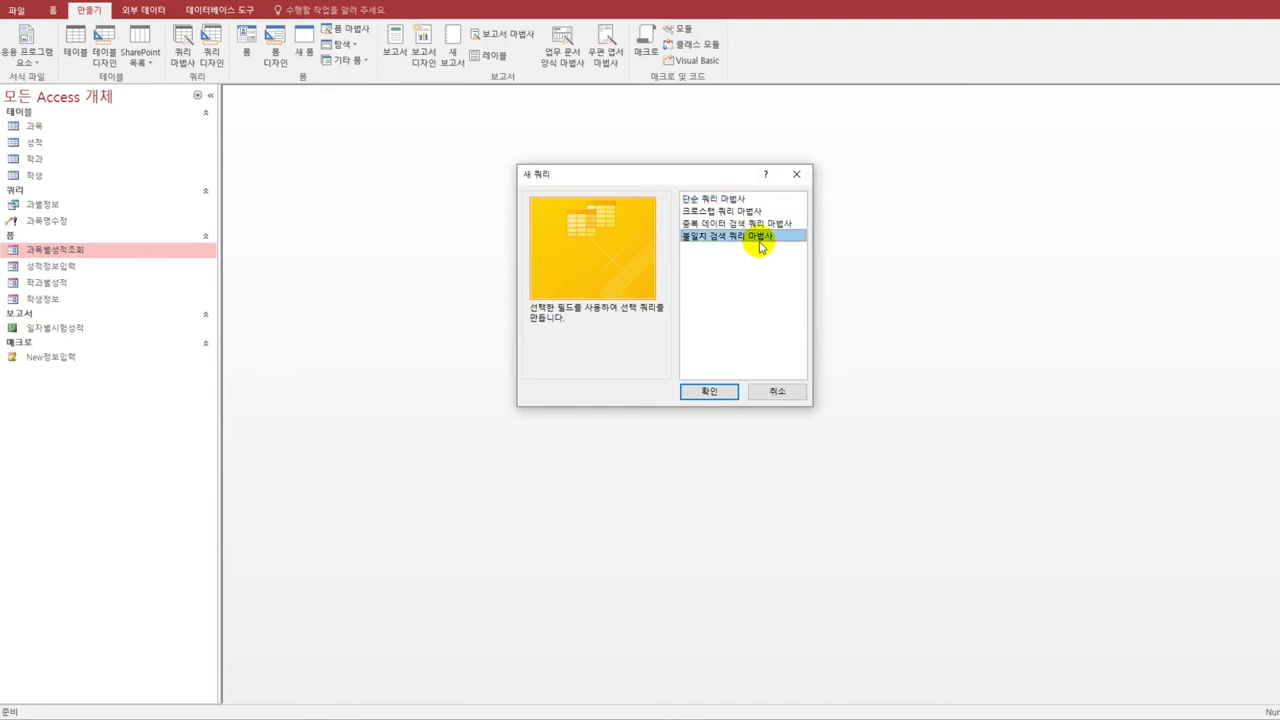
{"action": "left_click", "coordinate": [713, 391]}
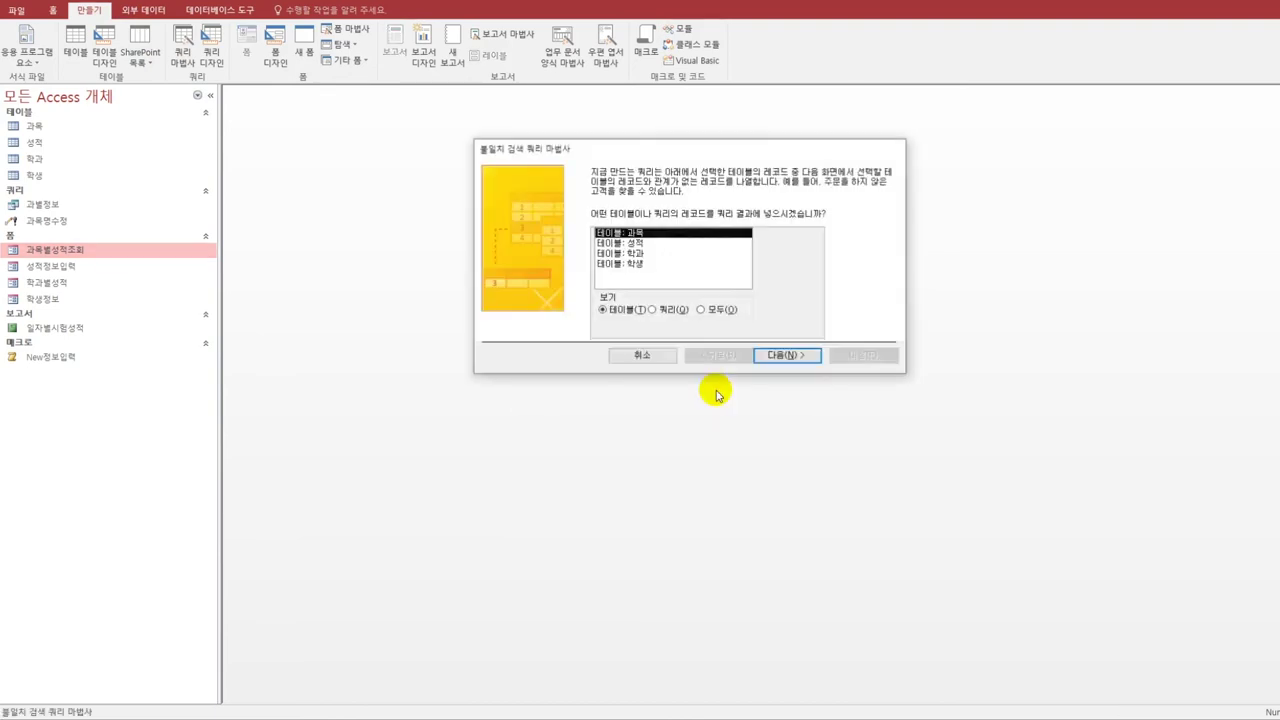
{"action": "double_click", "coordinate": [638, 234]}
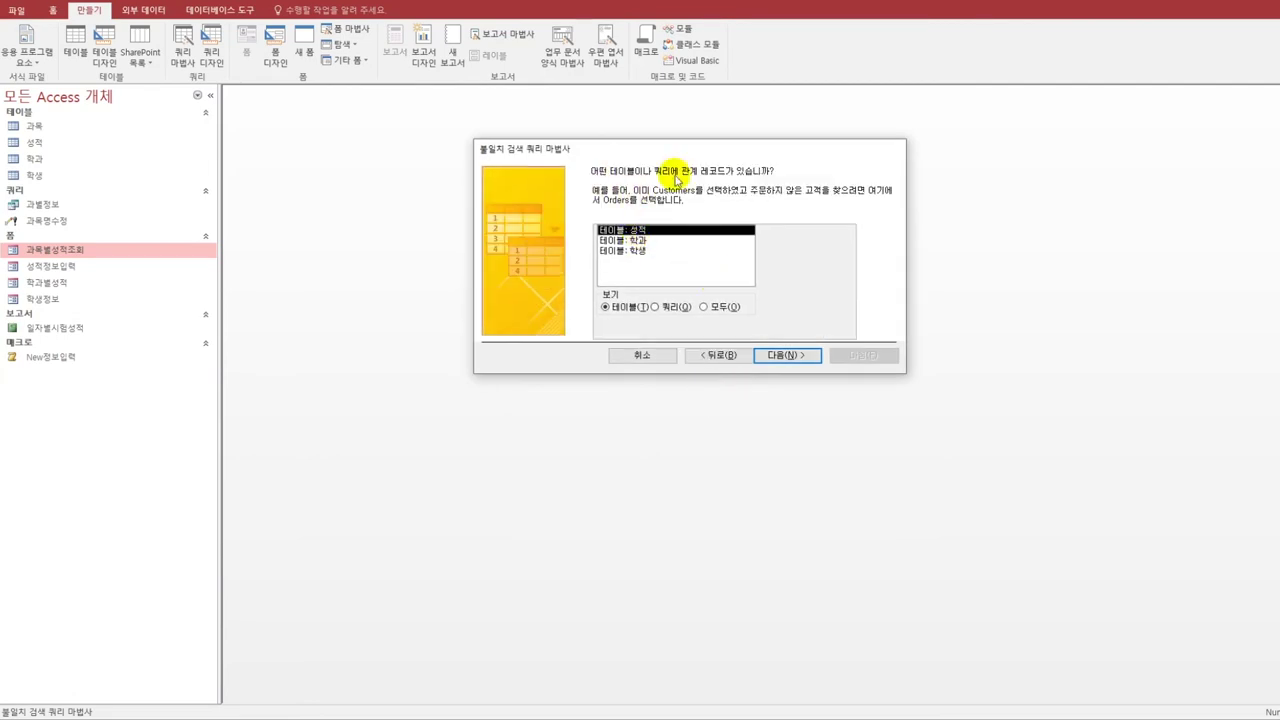
{"action": "double_click", "coordinate": [660, 237]}
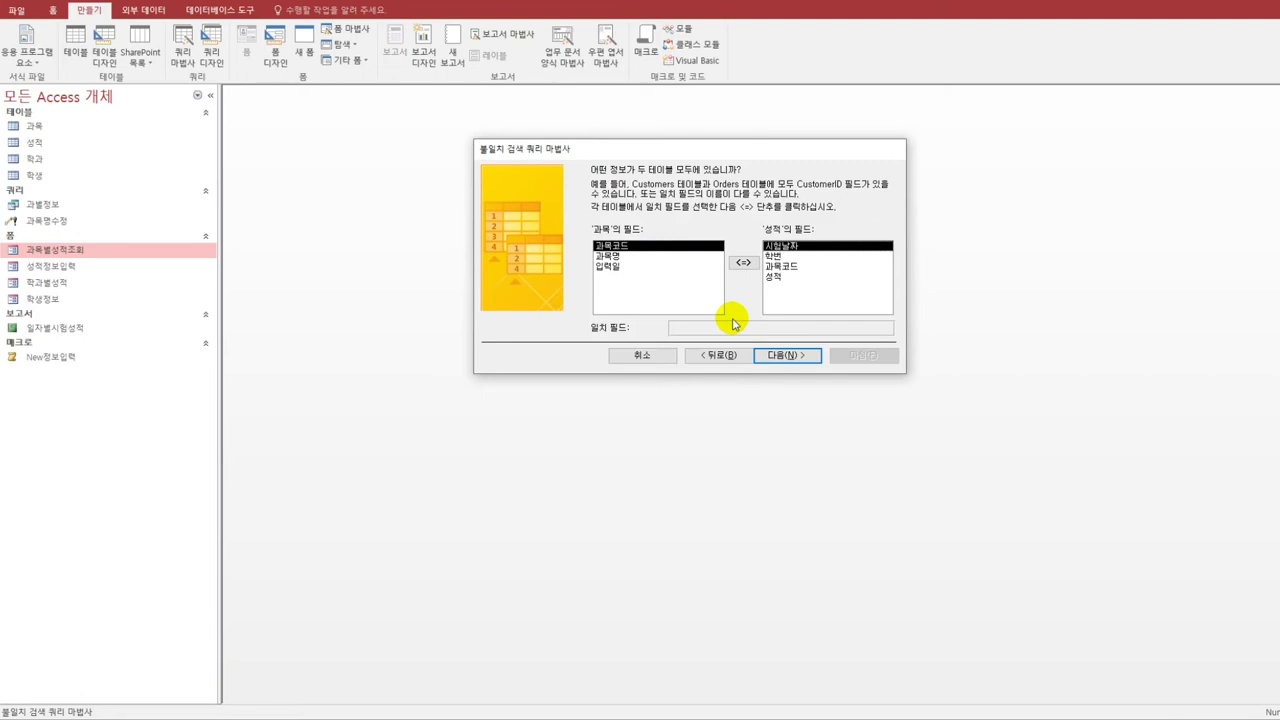
- Match the two tables on 과목코드 and include 과목코드, 과목명 and 입력일 in the query results
{"action": "left_click", "coordinate": [778, 267]}
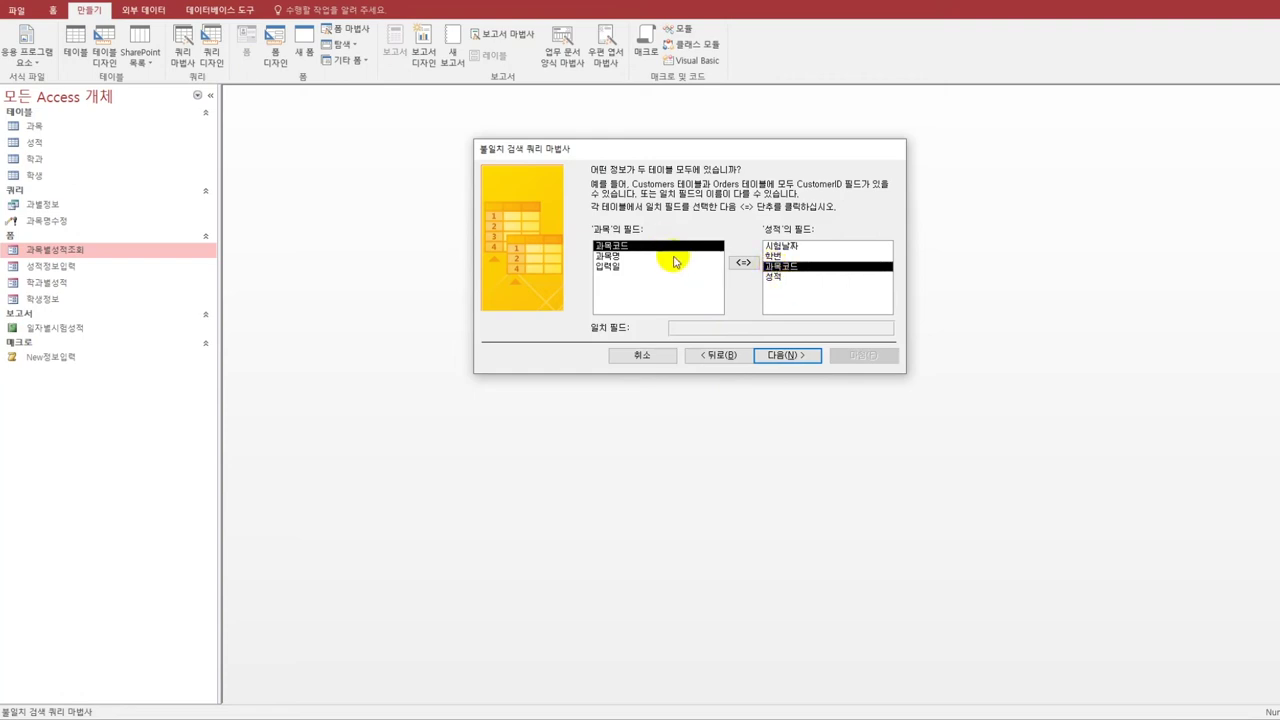
{"action": "left_click", "coordinate": [773, 357]}
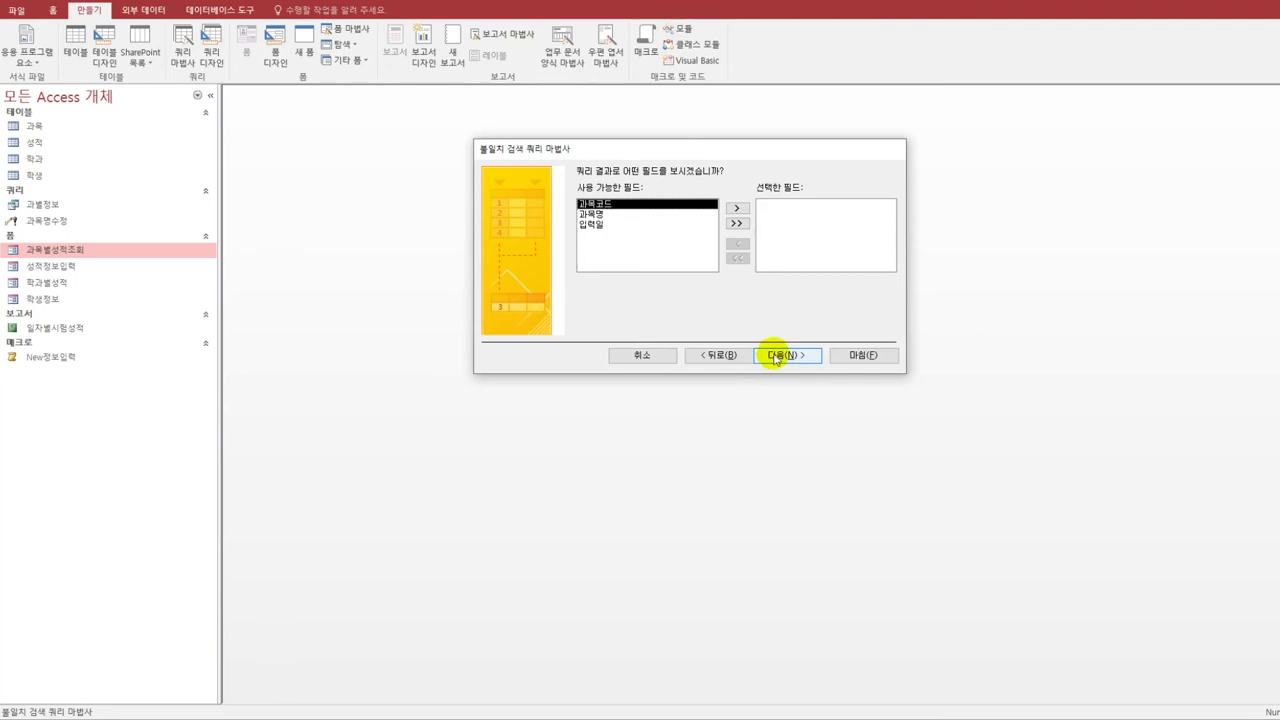
{"action": "double_click", "coordinate": [617, 210]}
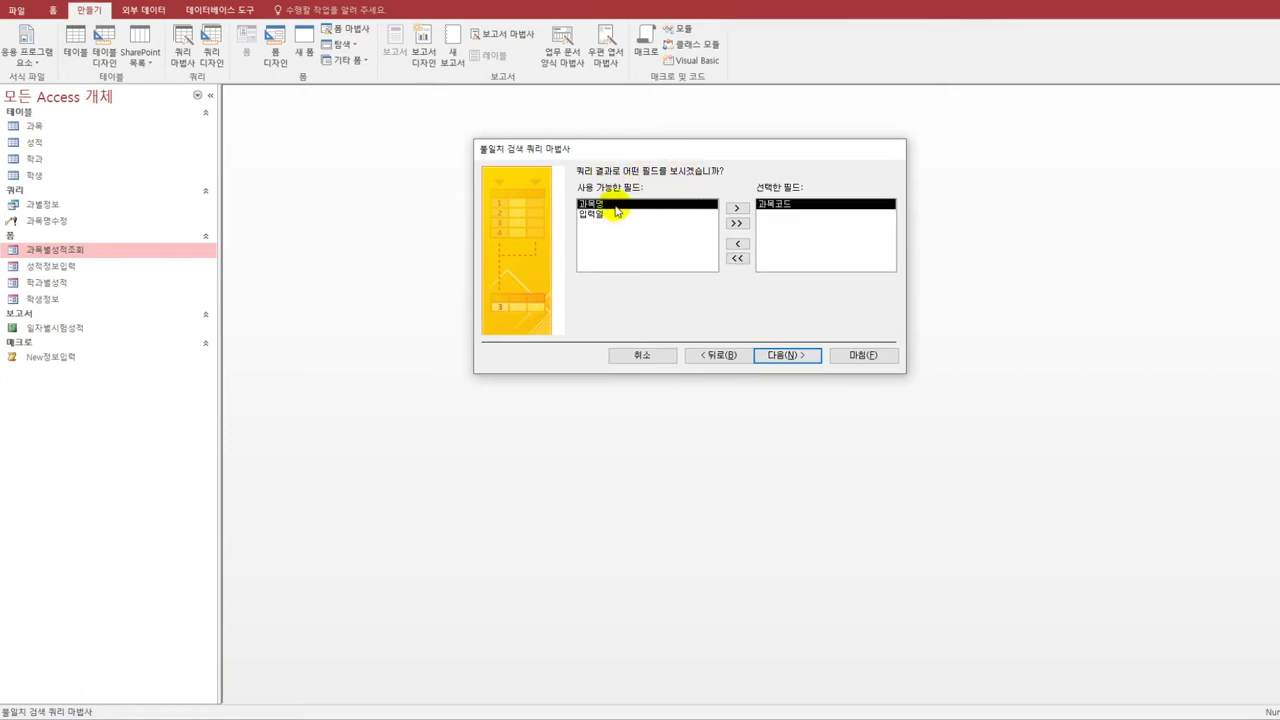
{"action": "double_click", "coordinate": [617, 208]}
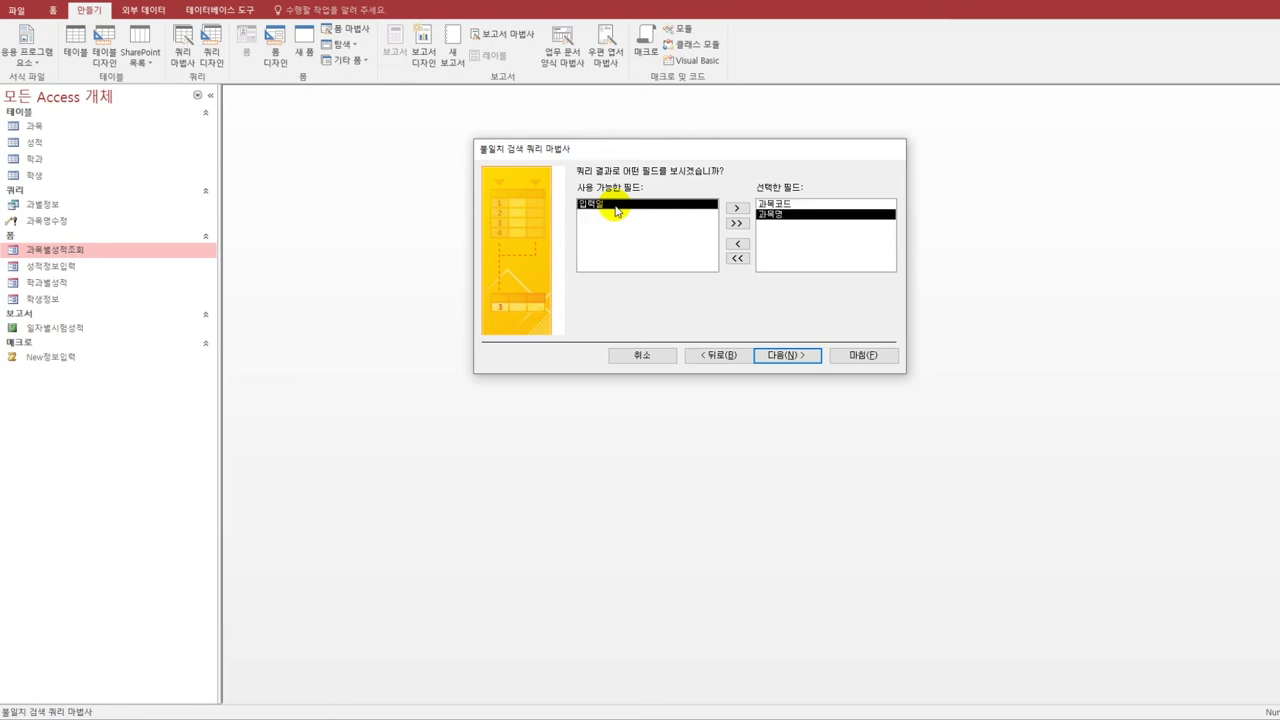
{"action": "double_click", "coordinate": [617, 208]}
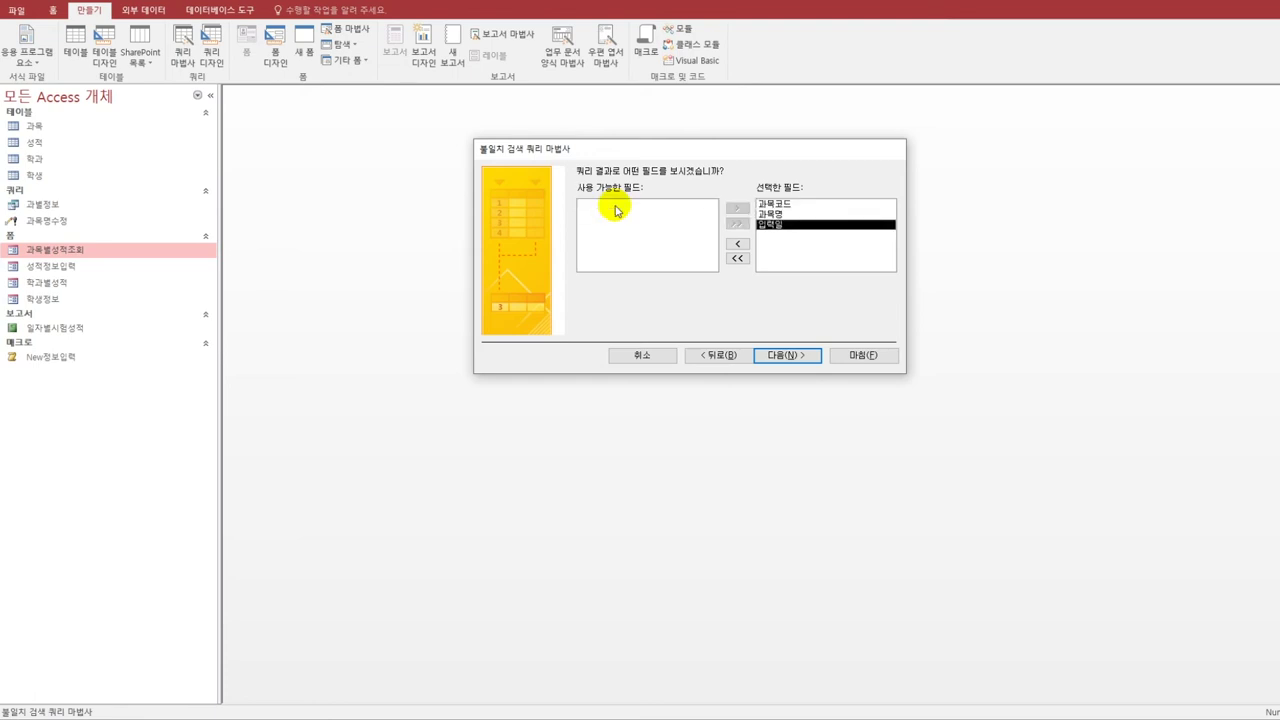
{"action": "left_click", "coordinate": [788, 356]}
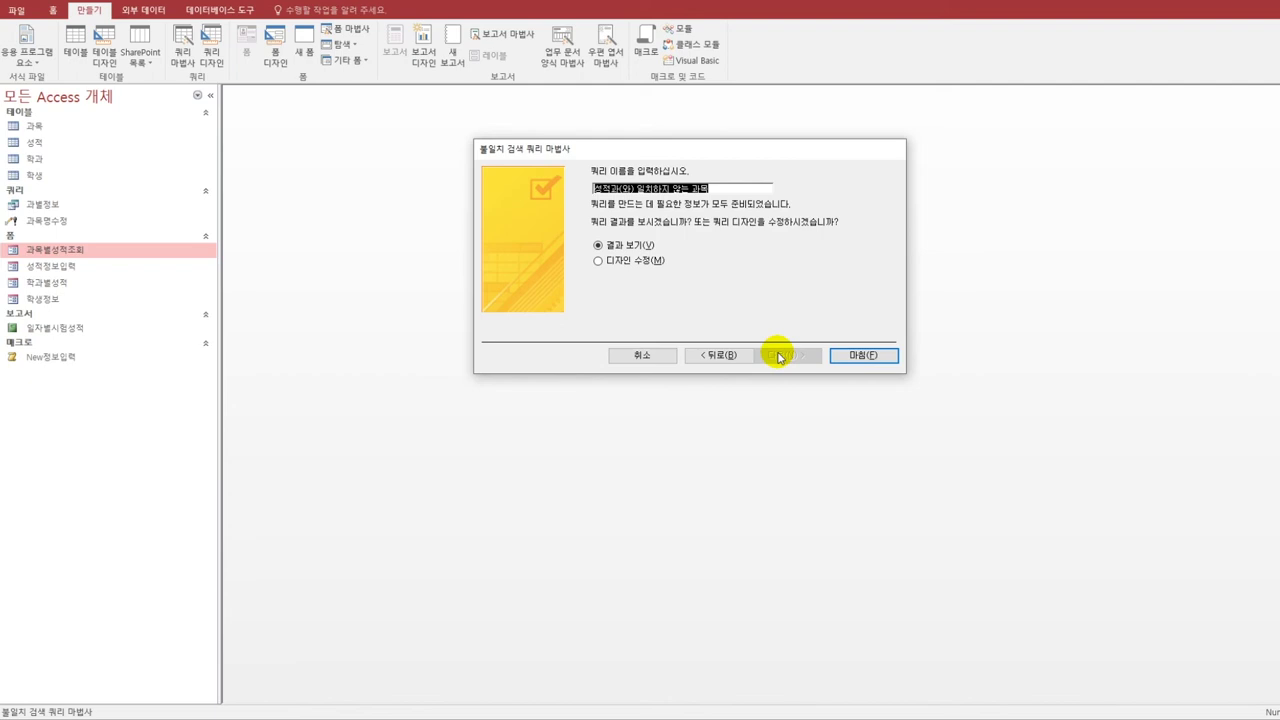
- Finish the unmatched query in design view under the name 삭제목록, preview its datasheet and close it
{"action": "type", "text": "삭제목록"}
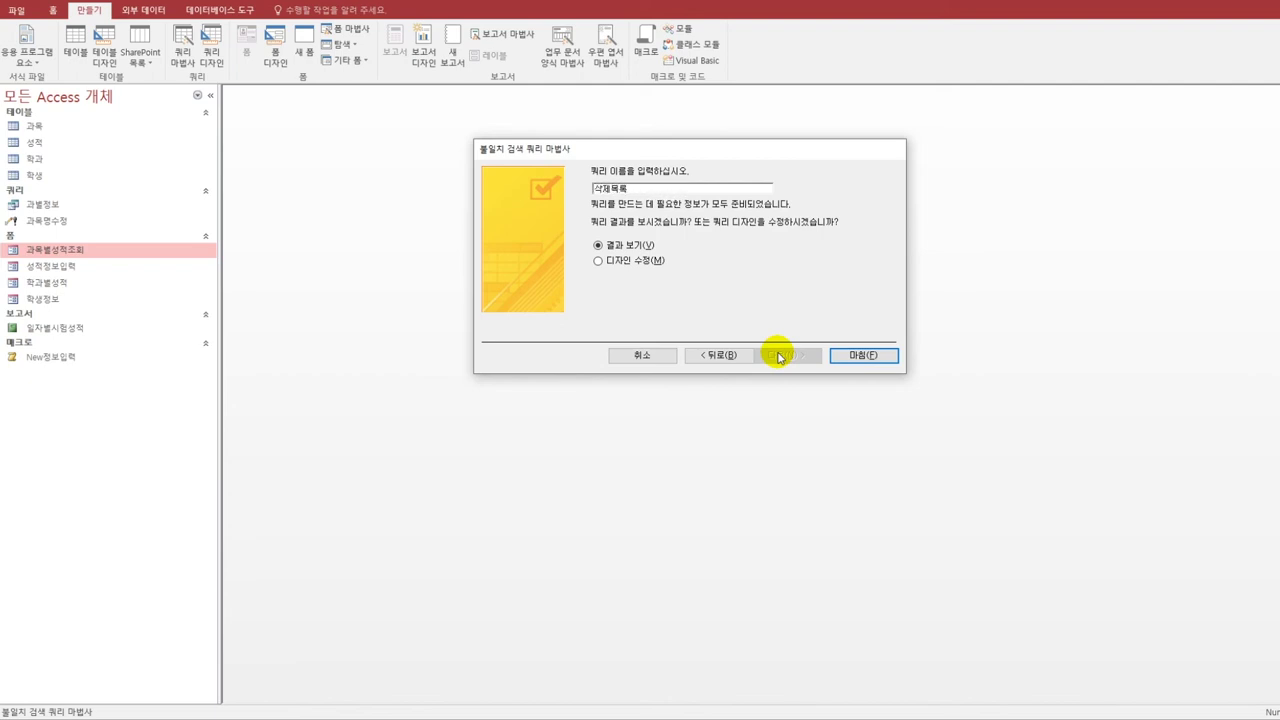
{"action": "left_click", "coordinate": [637, 264]}
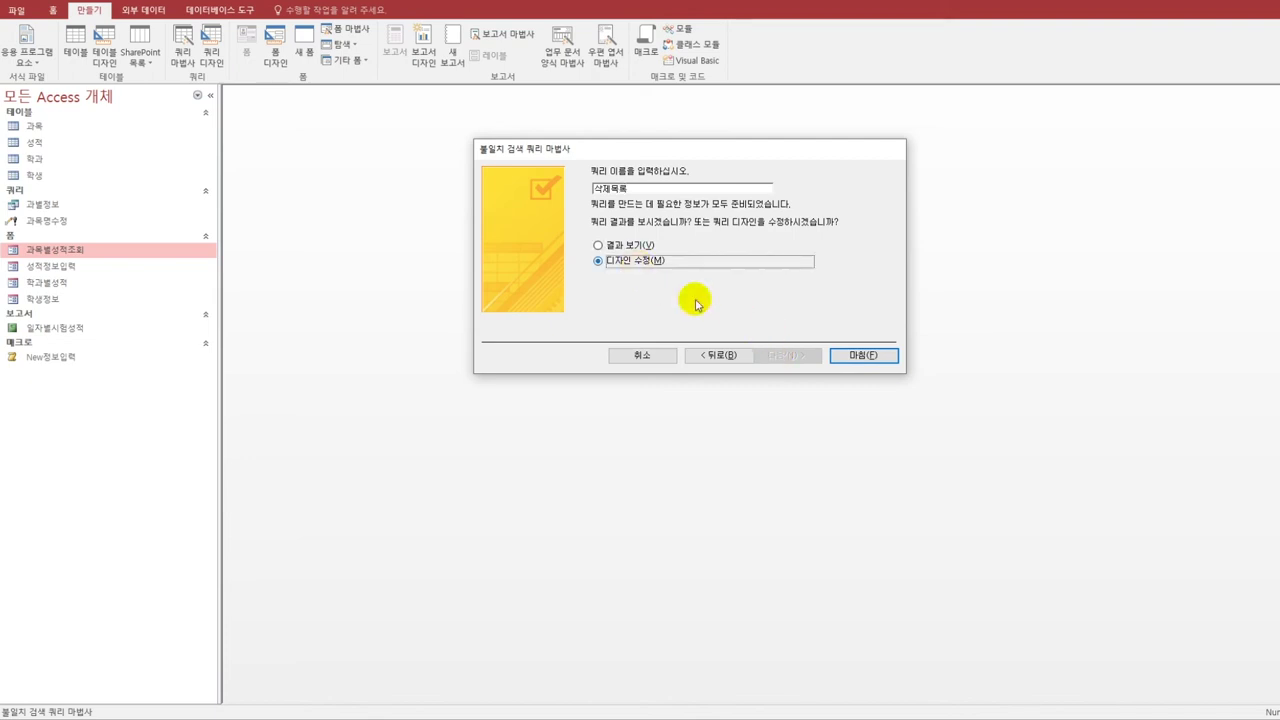
{"action": "left_click", "coordinate": [864, 355]}
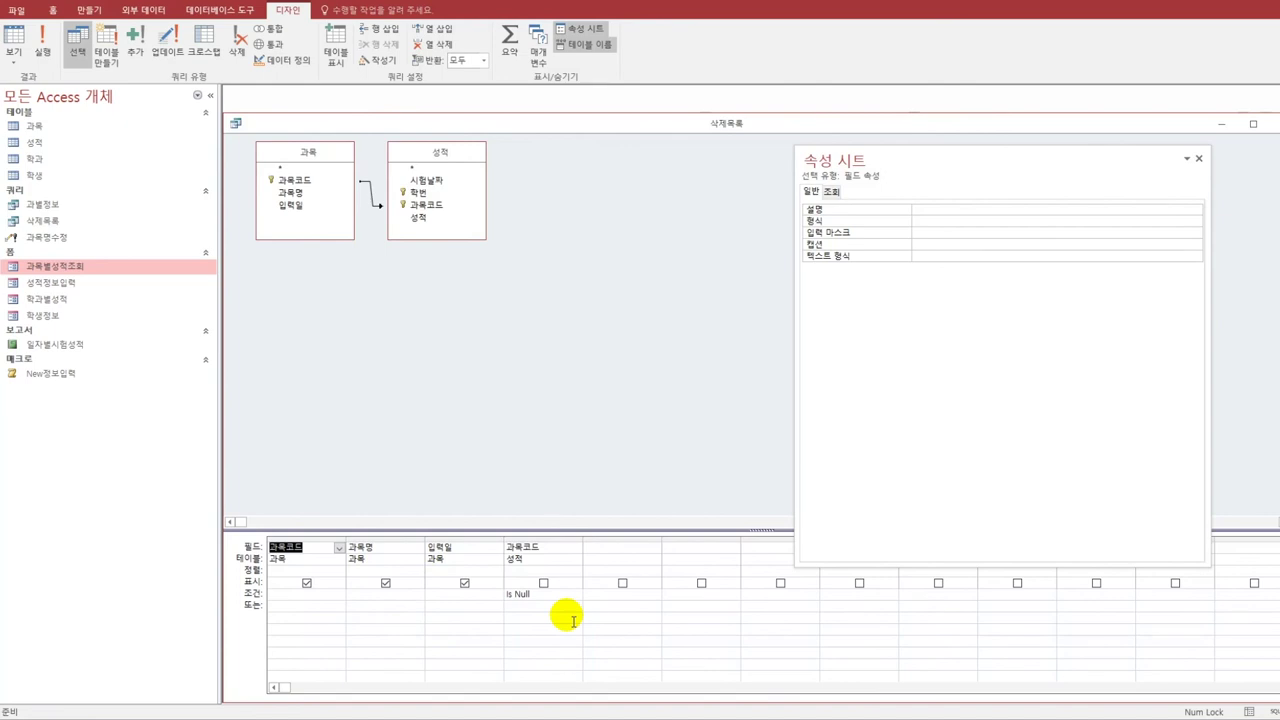
{"action": "left_click", "coordinate": [14, 42]}
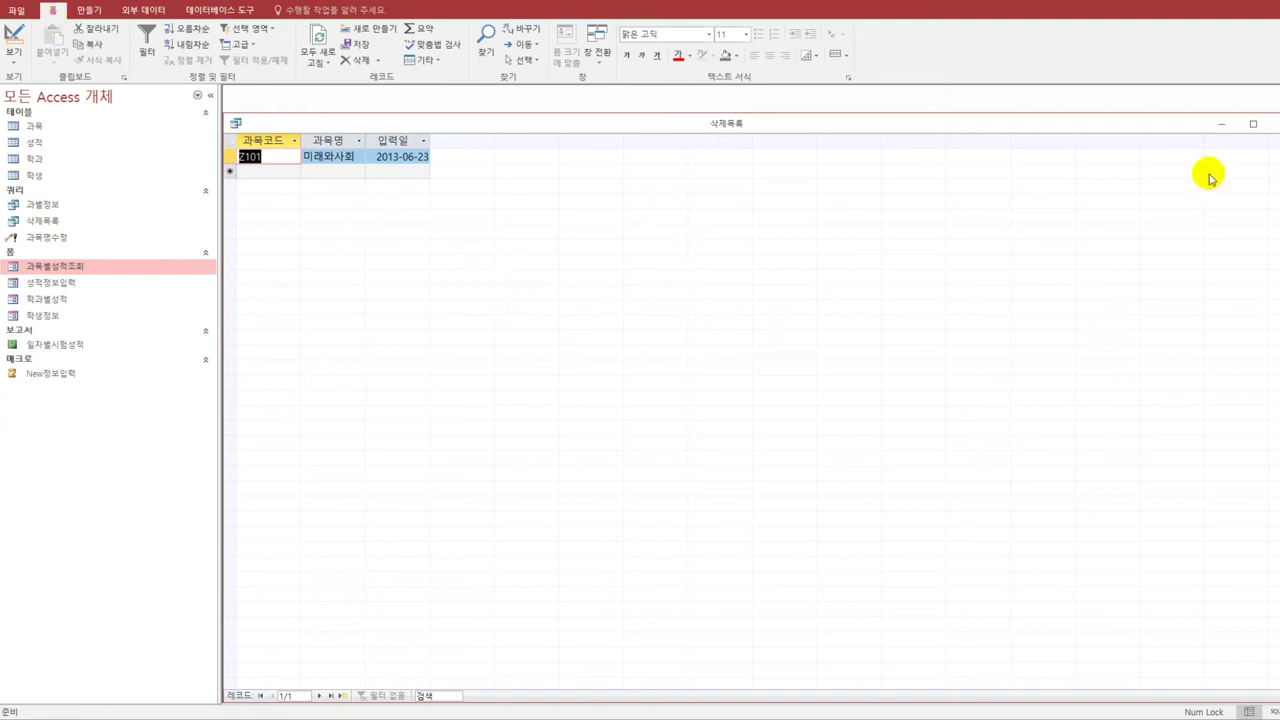
{"action": "left_click", "coordinate": [1256, 123]}
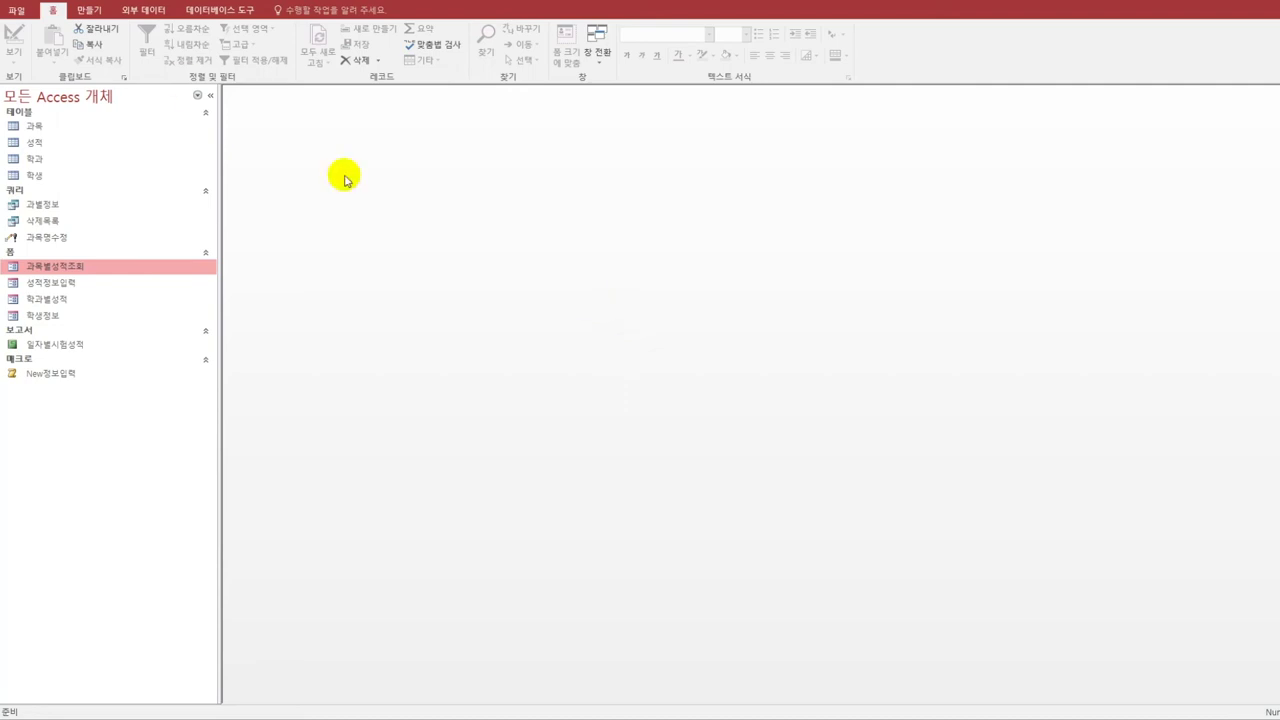
- Start the Crosstab Query Wizard using the 과별정보 query as its source
{"action": "left_click", "coordinate": [89, 10]}
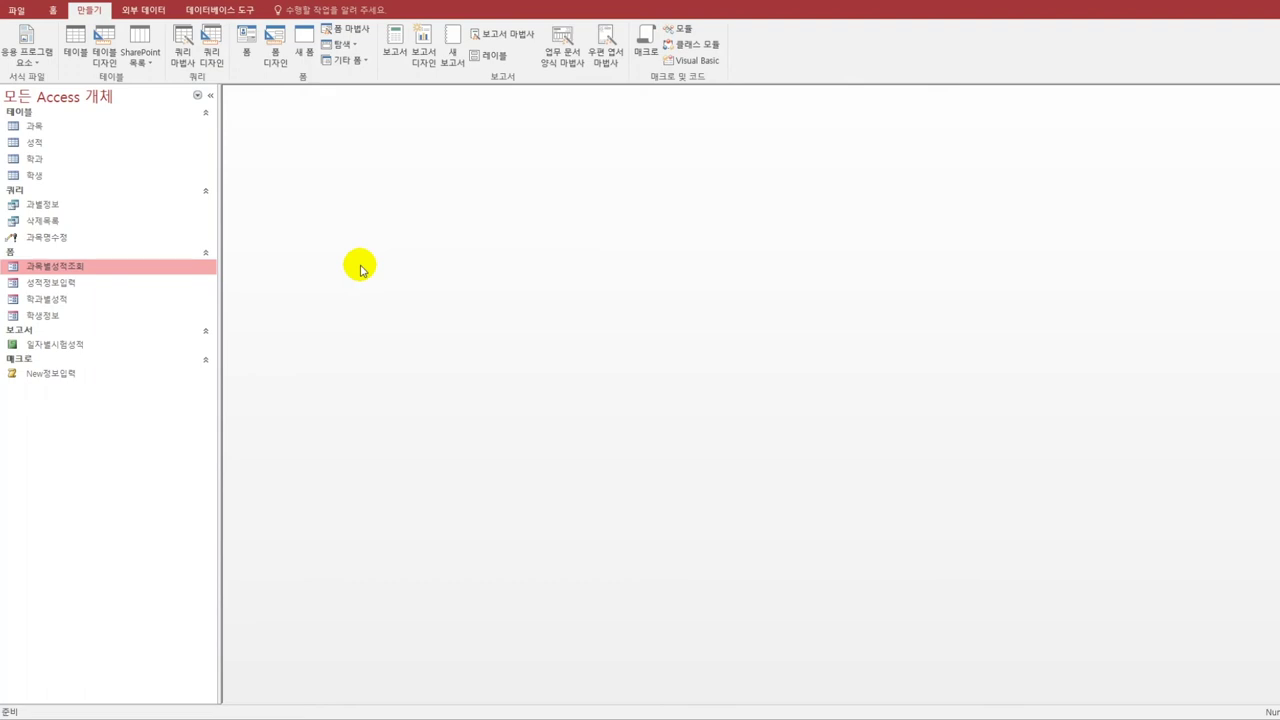
{"action": "left_click", "coordinate": [183, 45]}
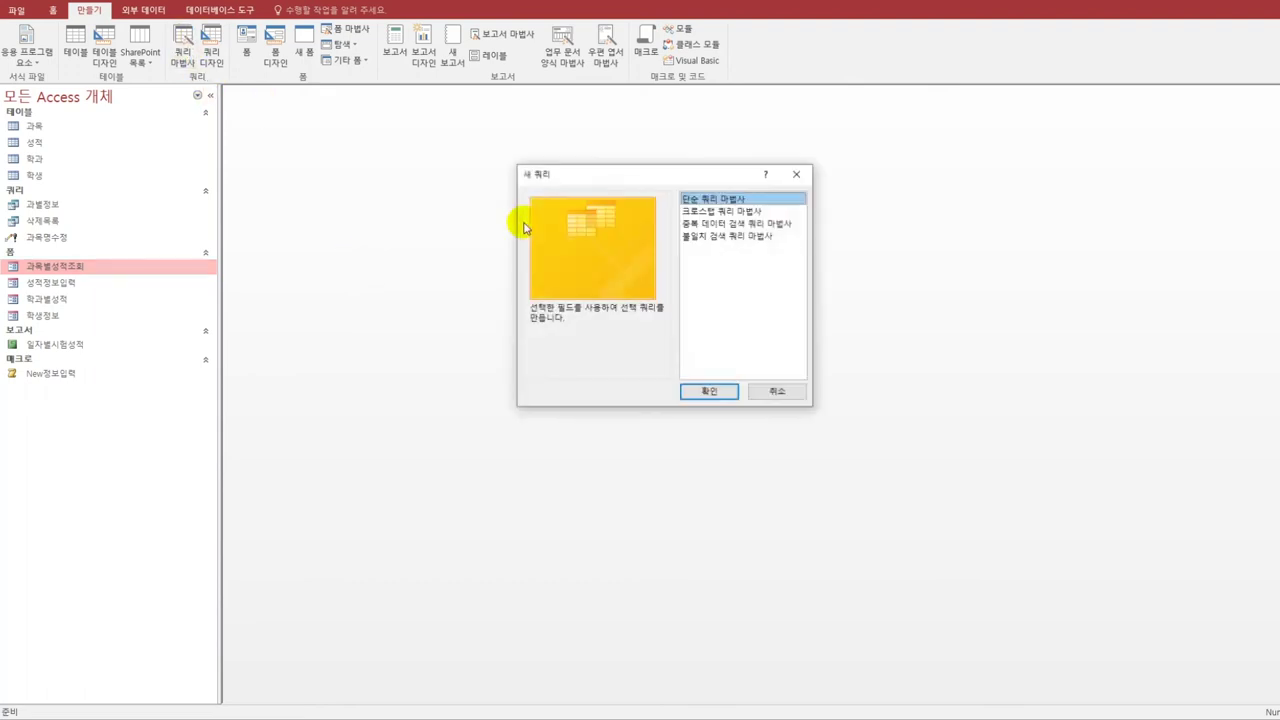
{"action": "left_click", "coordinate": [730, 211]}
{"action": "left_click", "coordinate": [727, 391]}
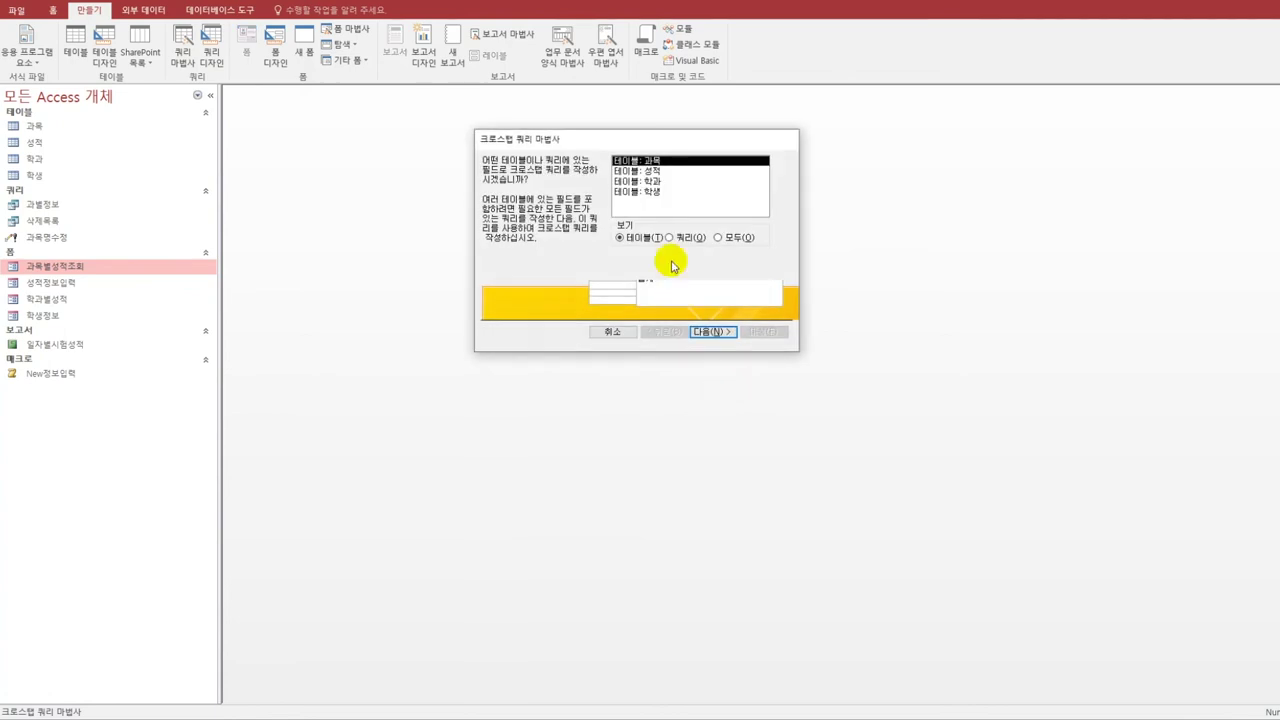
{"action": "left_click", "coordinate": [679, 241]}
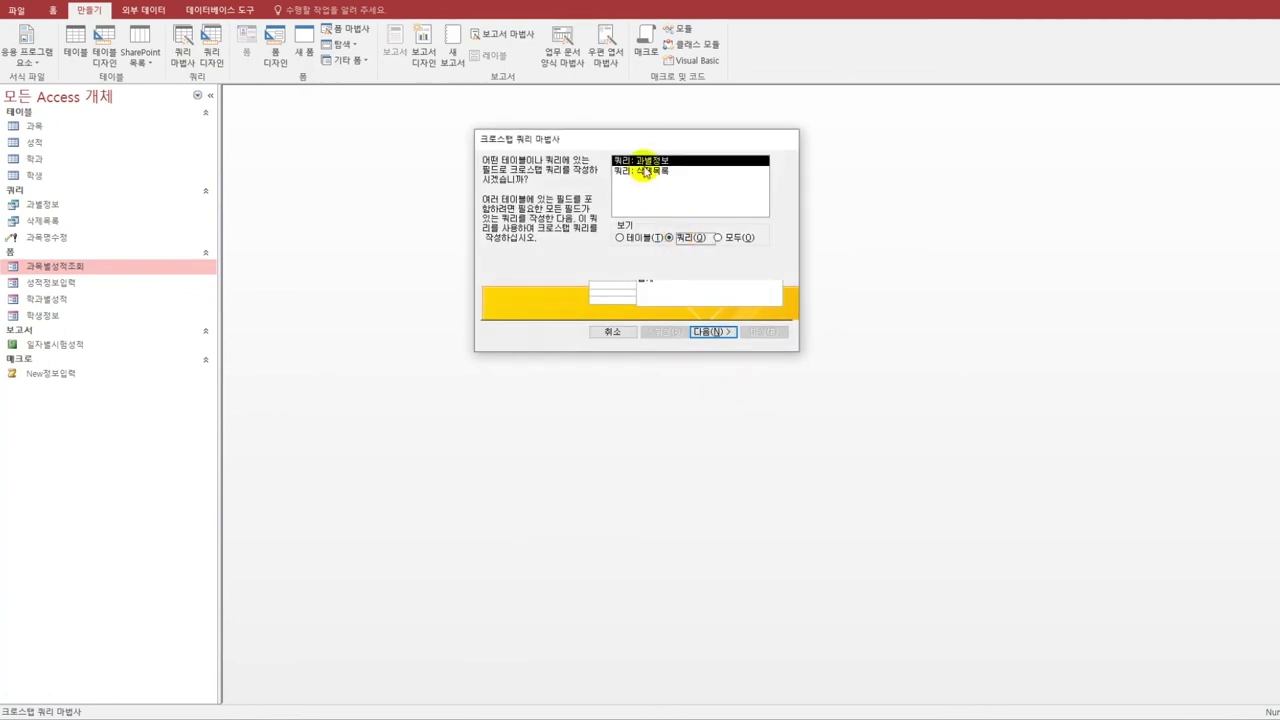
{"action": "left_click", "coordinate": [700, 333]}
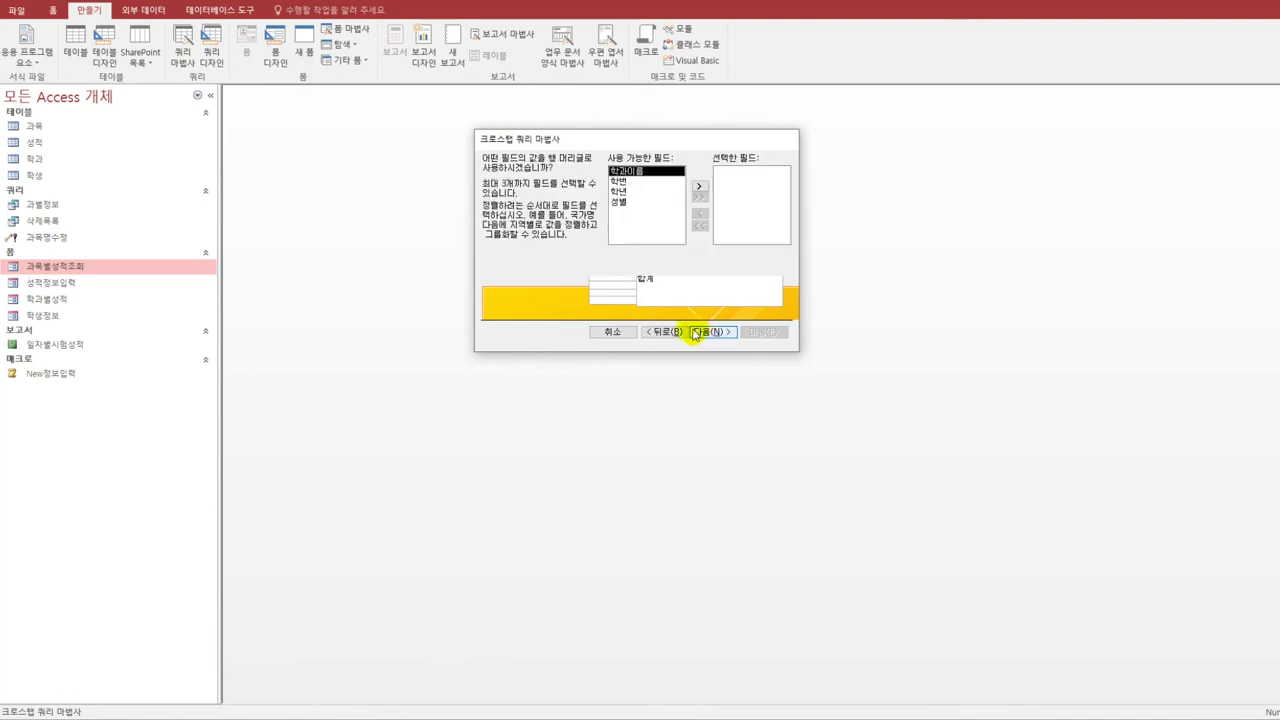
- Set 학과이름 as the row heading, 성별 as the column heading, and the count (개수) of 학번 as the value
{"action": "double_click", "coordinate": [632, 172]}
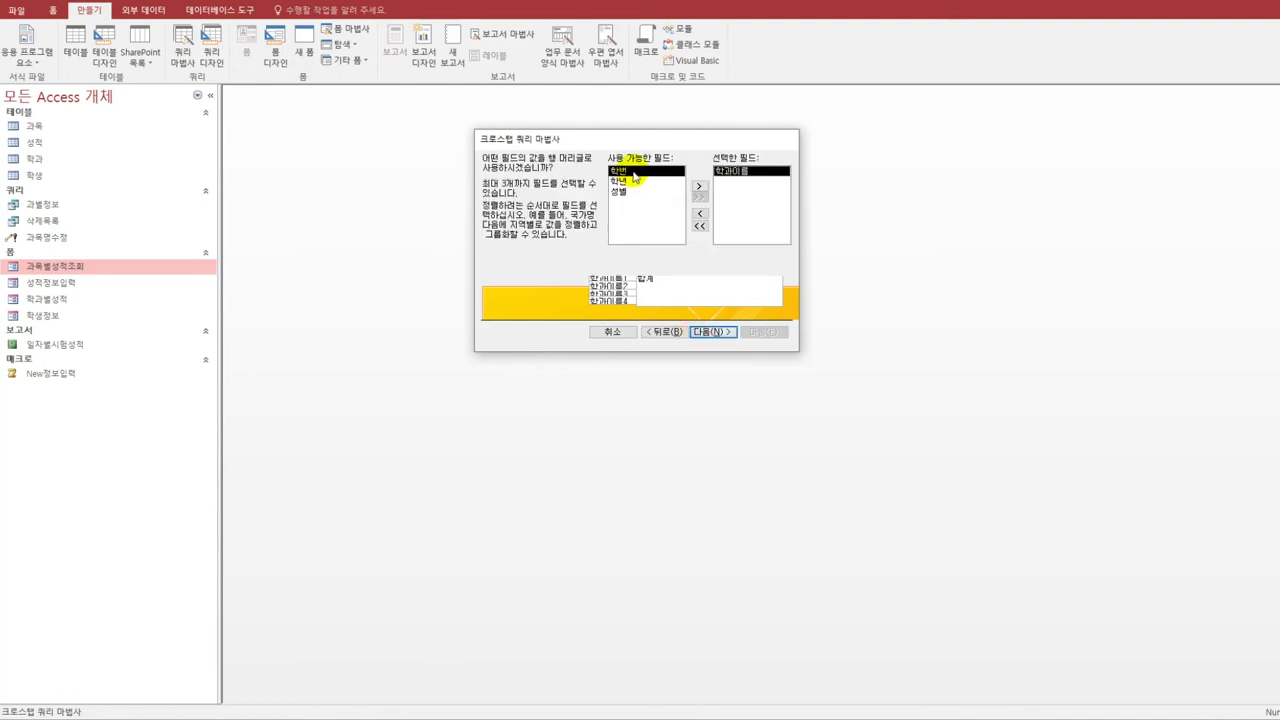
{"action": "left_click", "coordinate": [710, 333]}
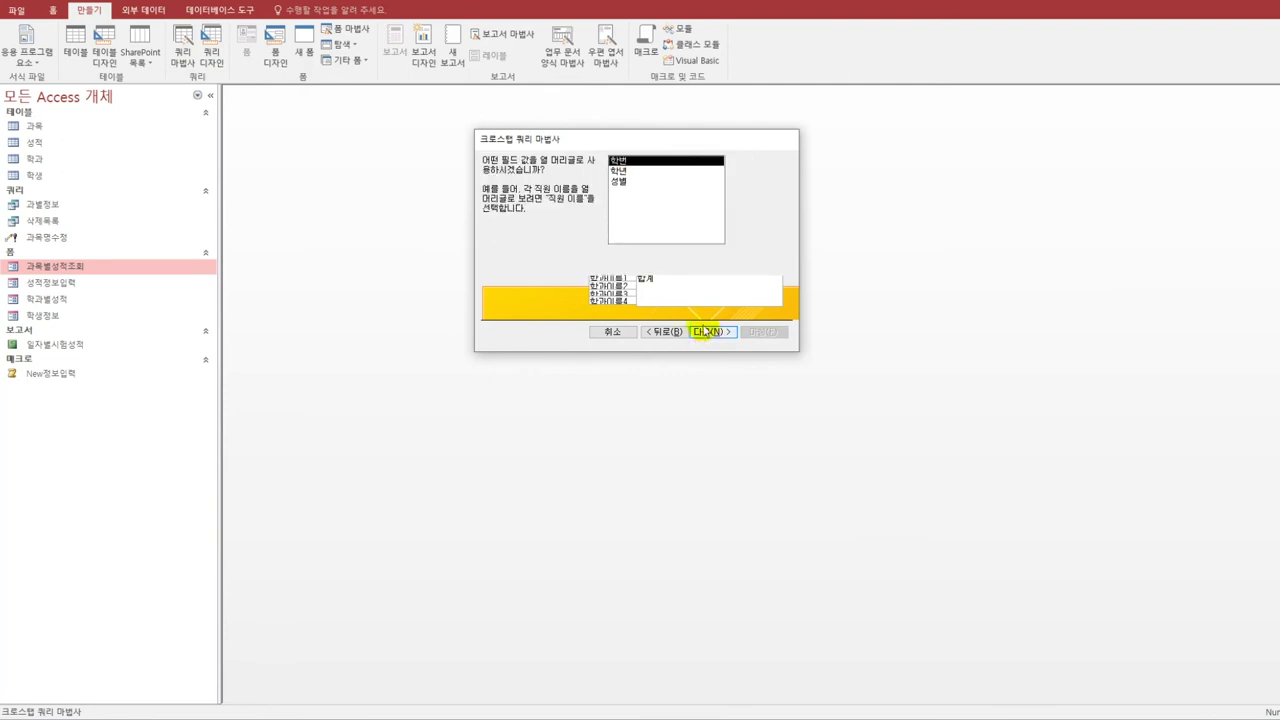
{"action": "left_click", "coordinate": [630, 185]}
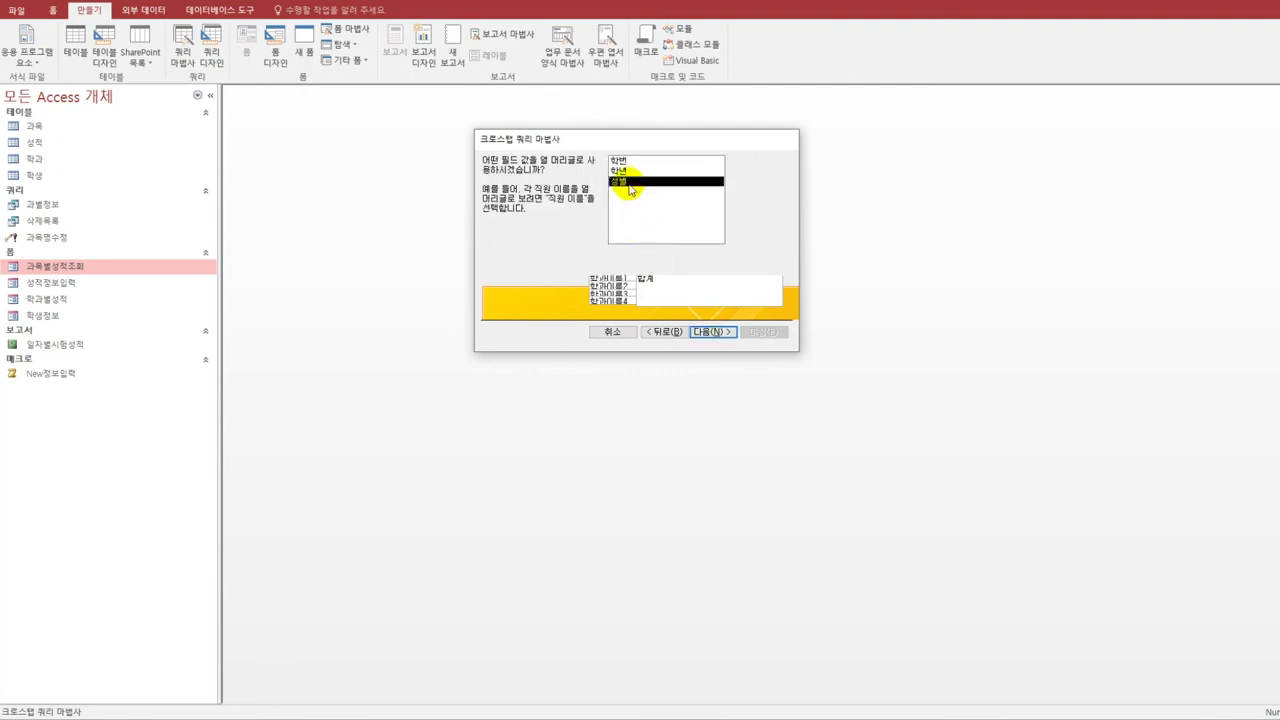
{"action": "double_click", "coordinate": [630, 185]}
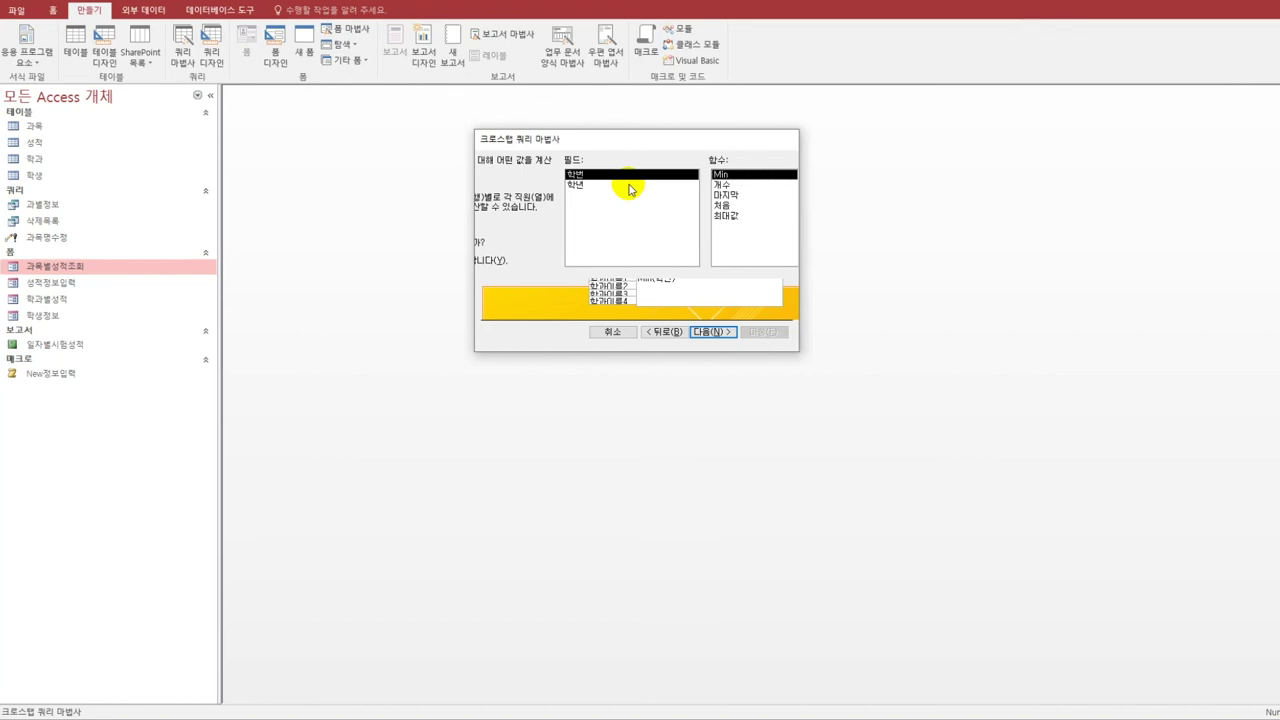
{"action": "left_click", "coordinate": [721, 186]}
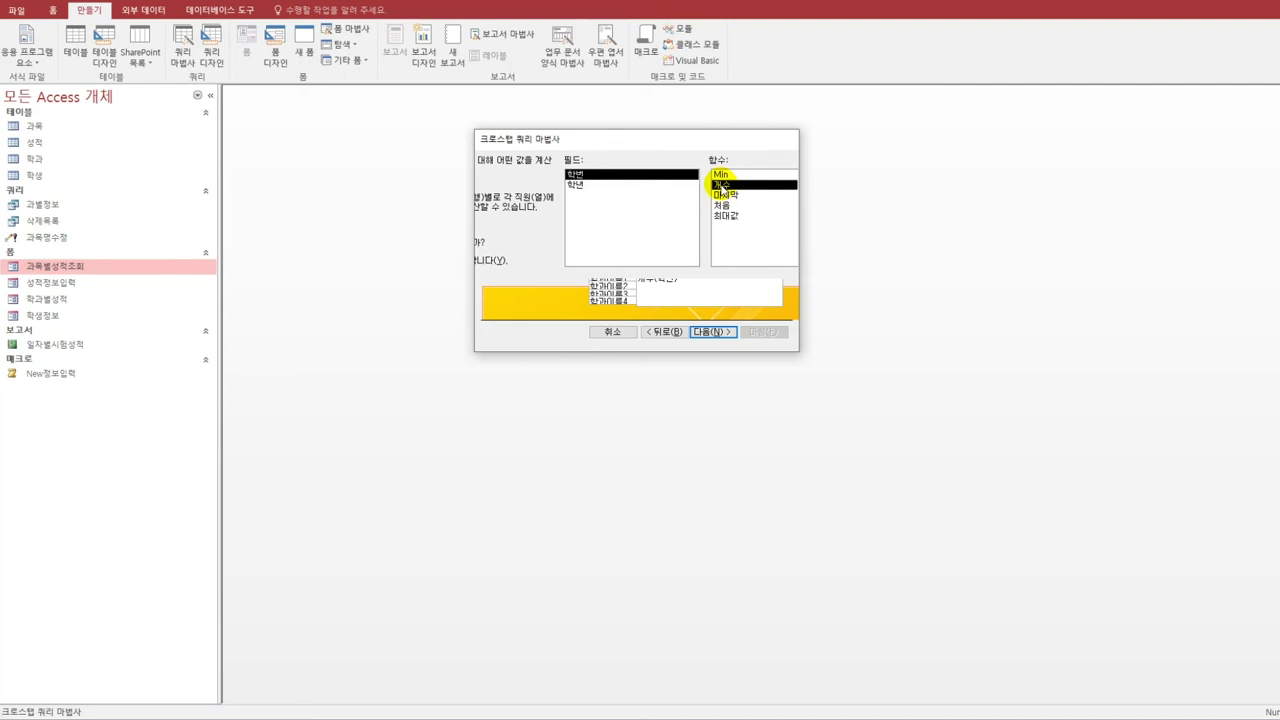
{"action": "left_click", "coordinate": [708, 334]}
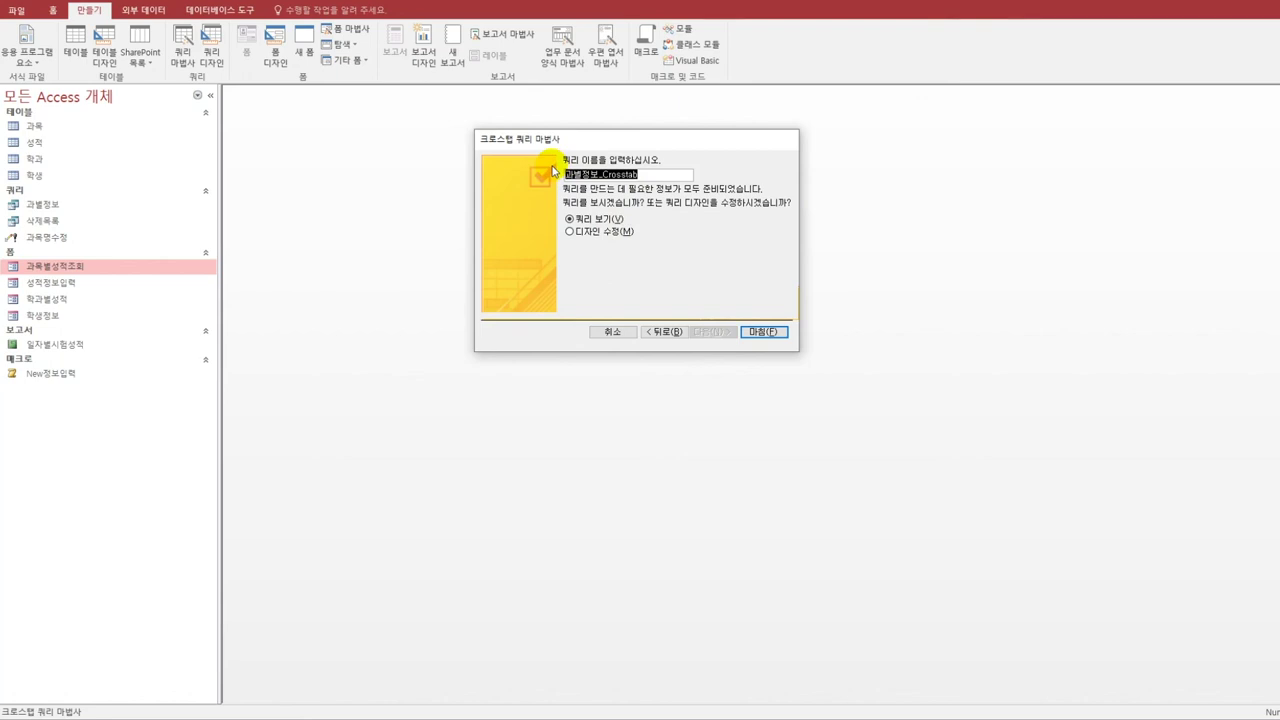
- Name the crosstab query 학과별성별 and finish the wizard with its design open for modification
{"action": "type", "text": "학과별성적"}
{"action": "key", "text": "BackSpace"}
{"action": "type", "text": "별"}
{"action": "key", "text": "BackSpace"}
{"action": "type", "text": "적"}
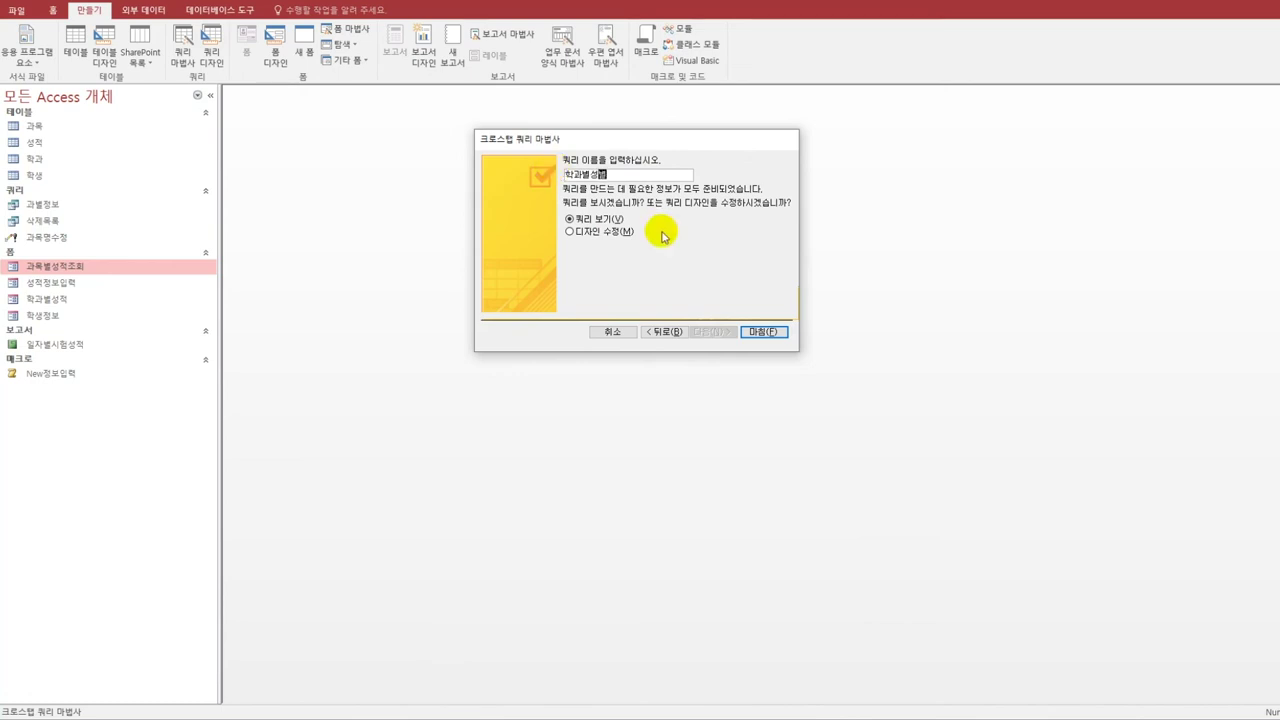
{"action": "left_click", "coordinate": [620, 236]}
{"action": "left_click", "coordinate": [772, 331]}
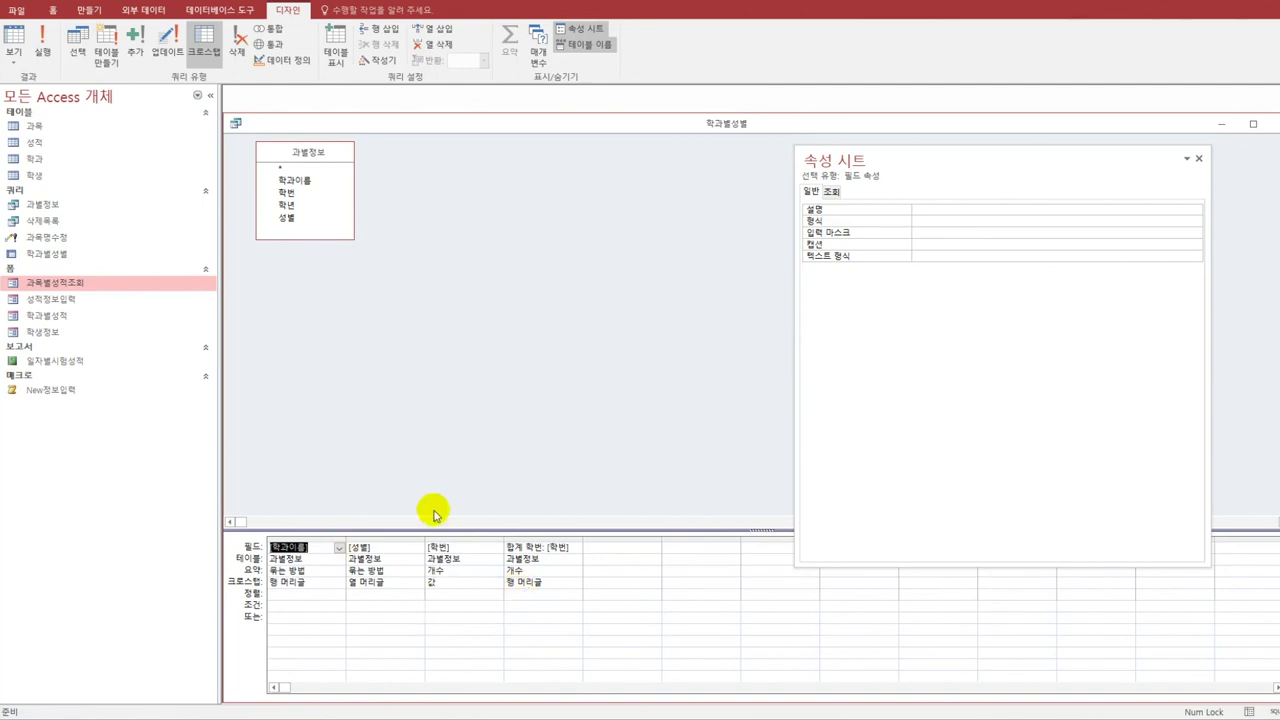
- Preview the crosstab's datasheet and delete the 합계 학번 column from its design
{"action": "left_click", "coordinate": [14, 40]}
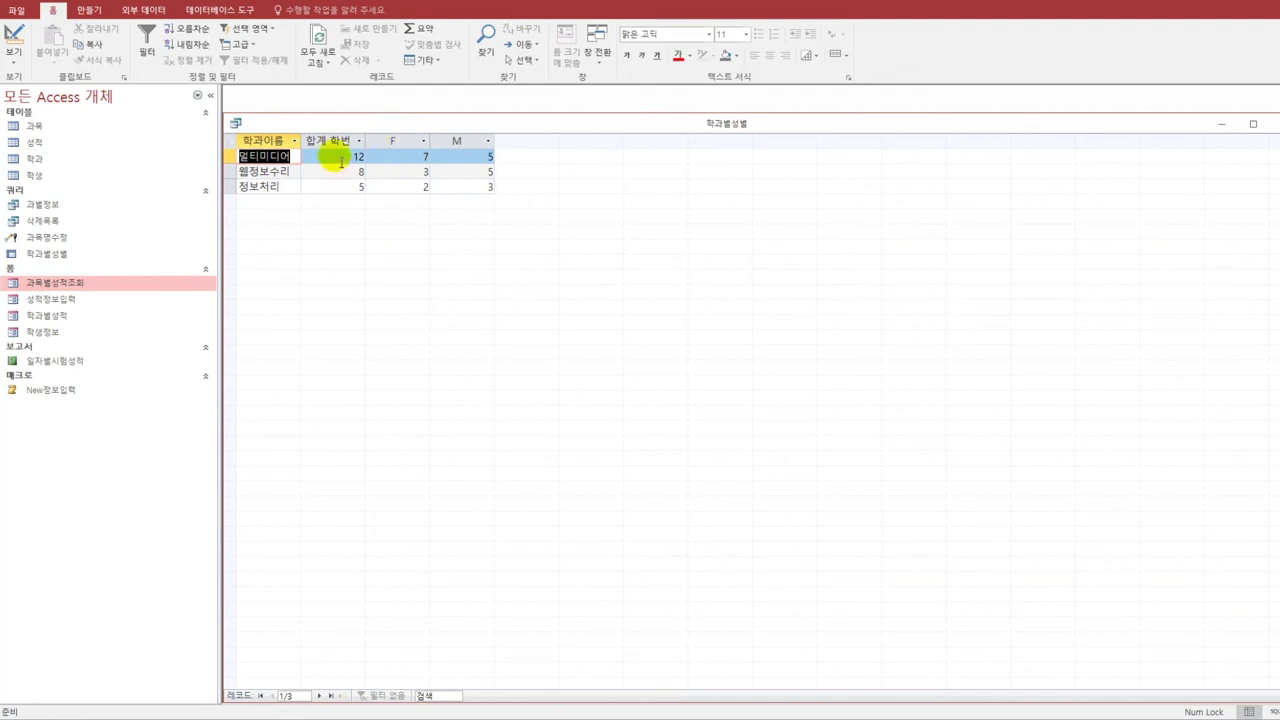
{"action": "left_click", "coordinate": [14, 50]}
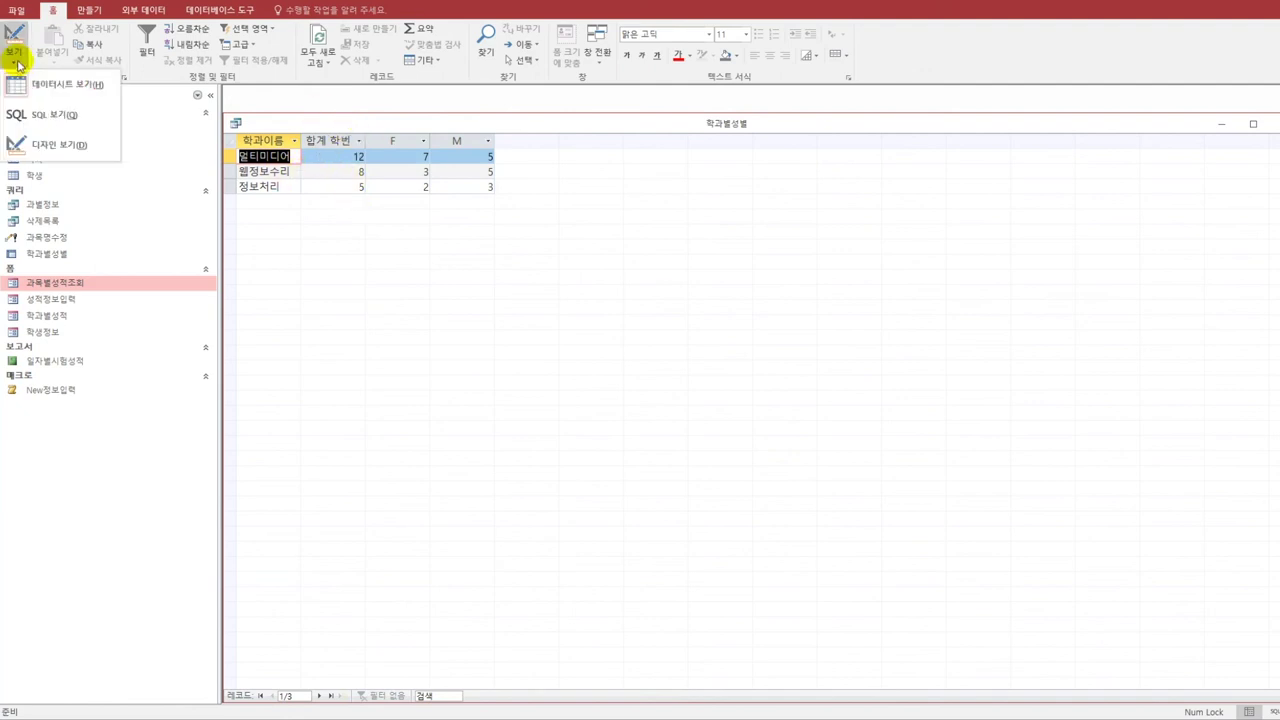
{"action": "left_click", "coordinate": [43, 131]}
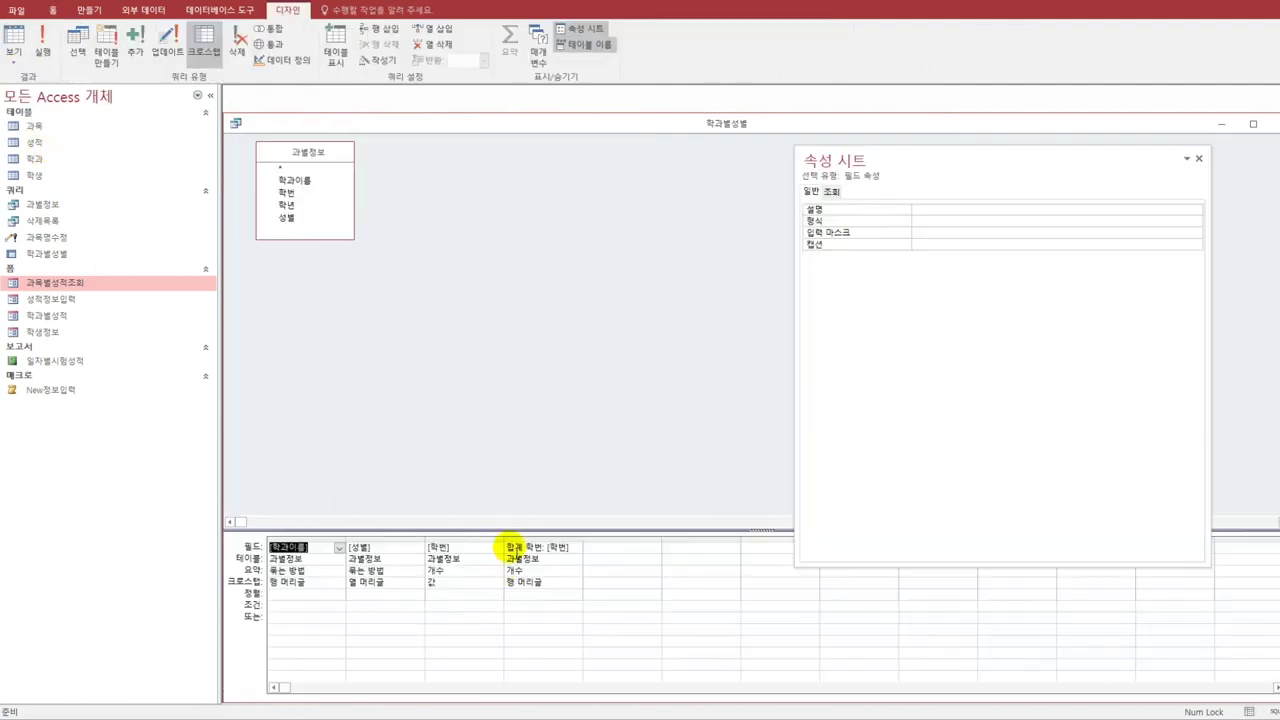
{"action": "left_click", "coordinate": [517, 542]}
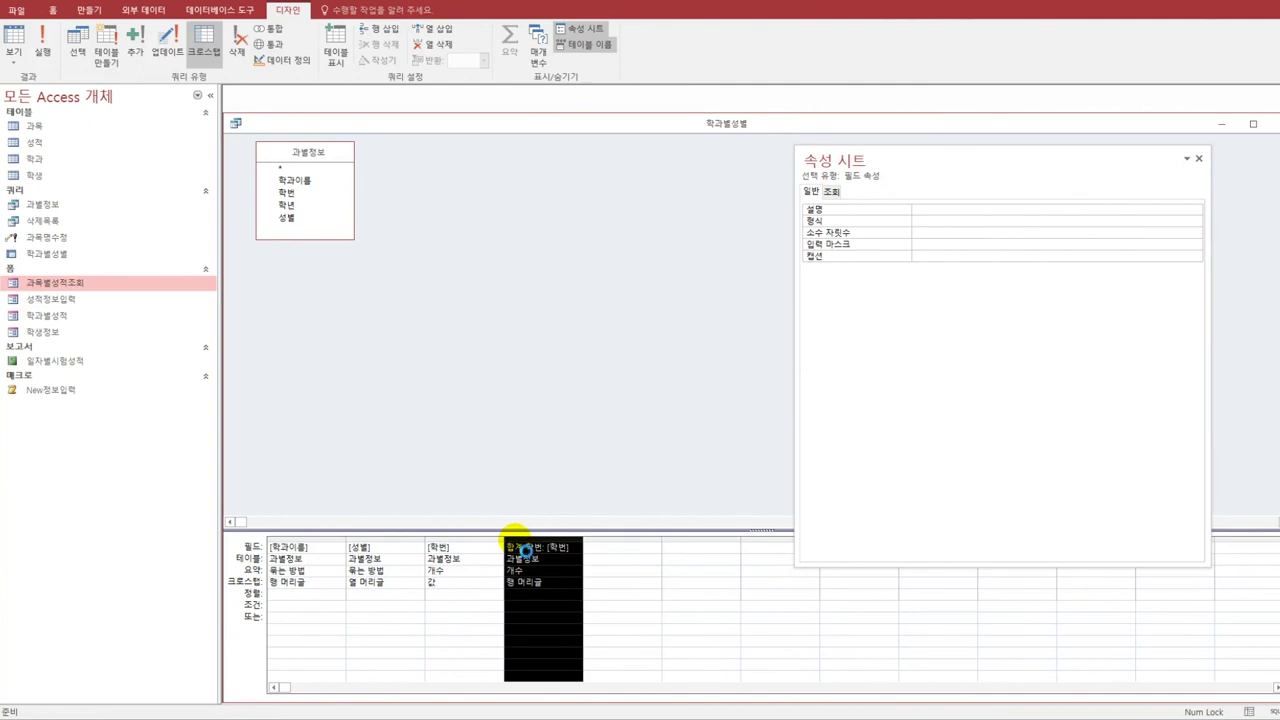
{"action": "key", "text": "Delete"}
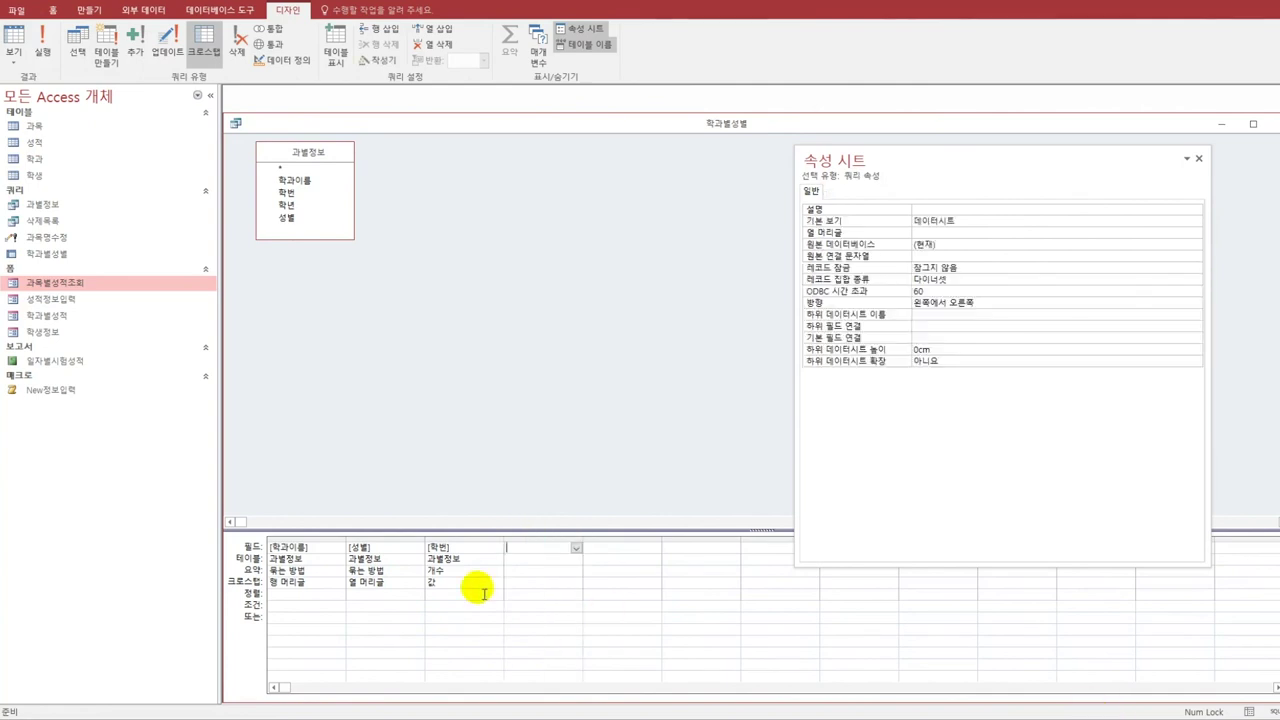
- Change the crosstab's 성별 column heading field to the expression iif([성별]="M","남","여")
{"action": "left_click", "coordinate": [355, 548]}
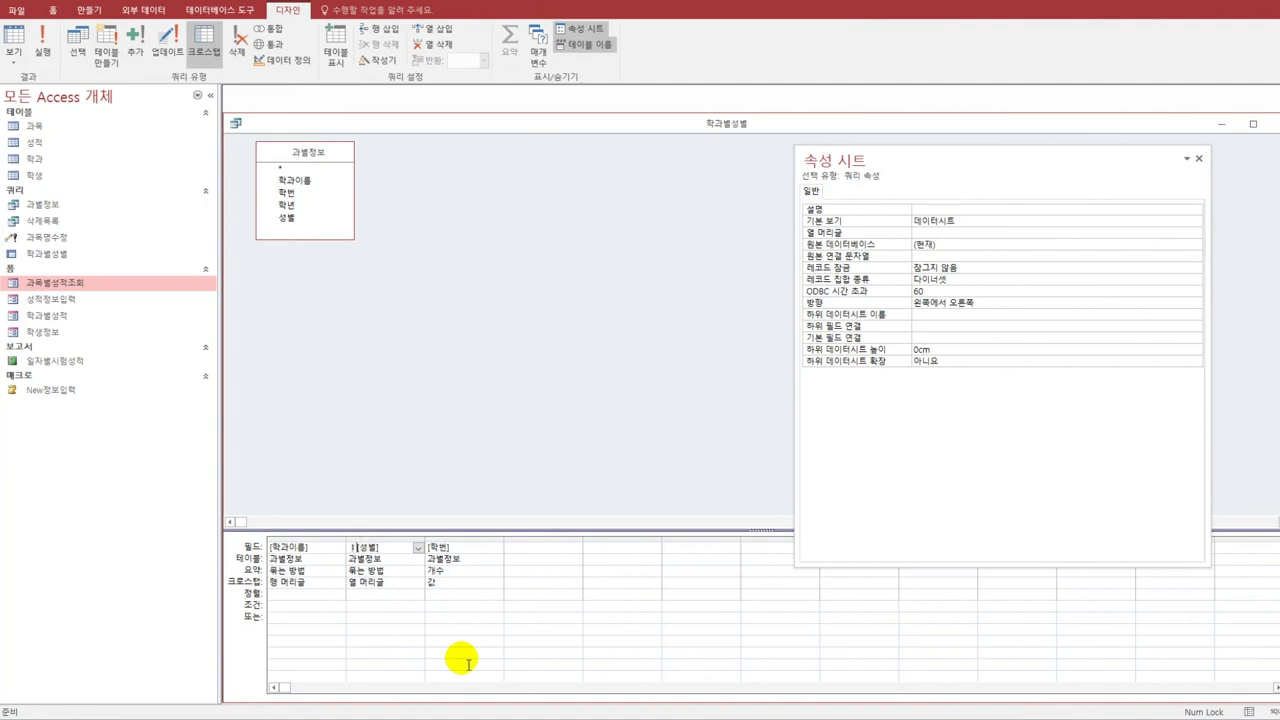
{"action": "type", "text": "ilf"}
{"action": "type", "text": "="}
{"action": "type", "text": "\""}
{"action": "type", "text": "ㅡ"}
{"action": "type", "text": "M\""}
{"action": "type", "text": ",\"남\""}
{"action": "type", "text": ",\"여"}
{"action": "type", "text": "\")"}
{"action": "key", "text": "Tab"}
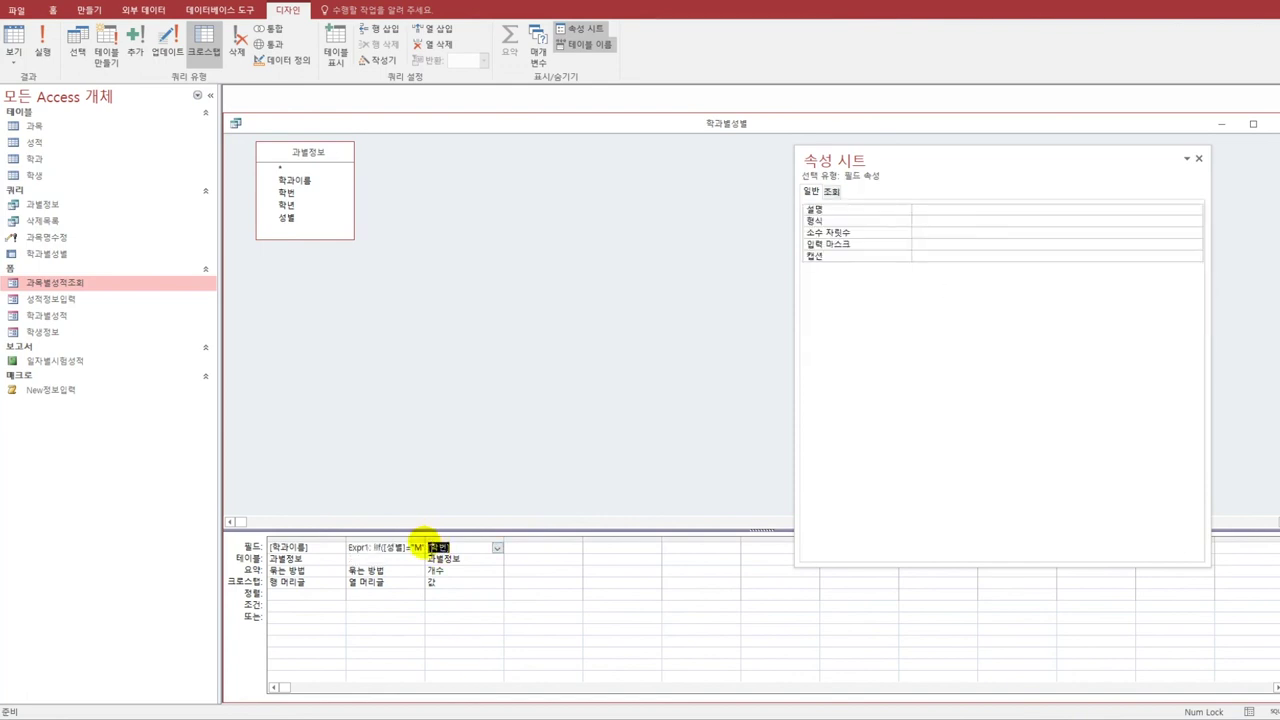
- Widen the expression column to show it in full, preview the crosstab's datasheet, and close the query
{"action": "left_click_drag", "start_coordinate": [426, 540], "coordinate": [500, 547]}
{"action": "left_click", "coordinate": [445, 588]}
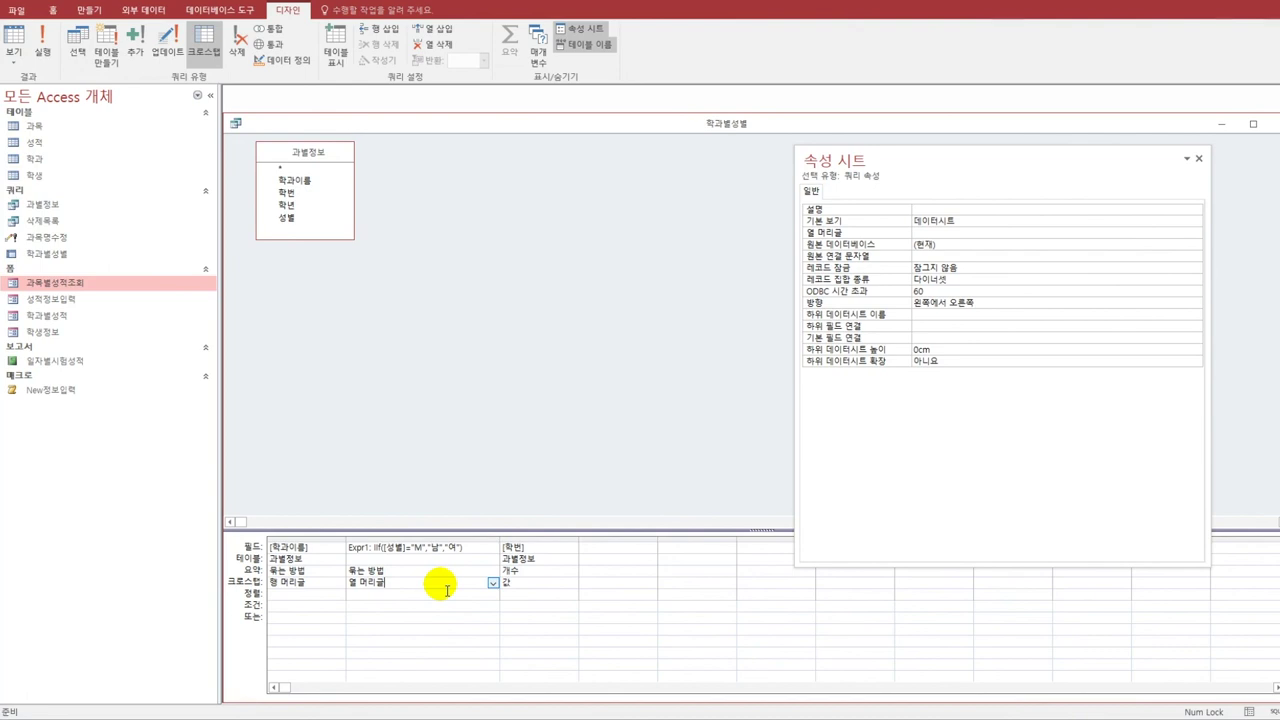
{"action": "left_click", "coordinate": [12, 45]}
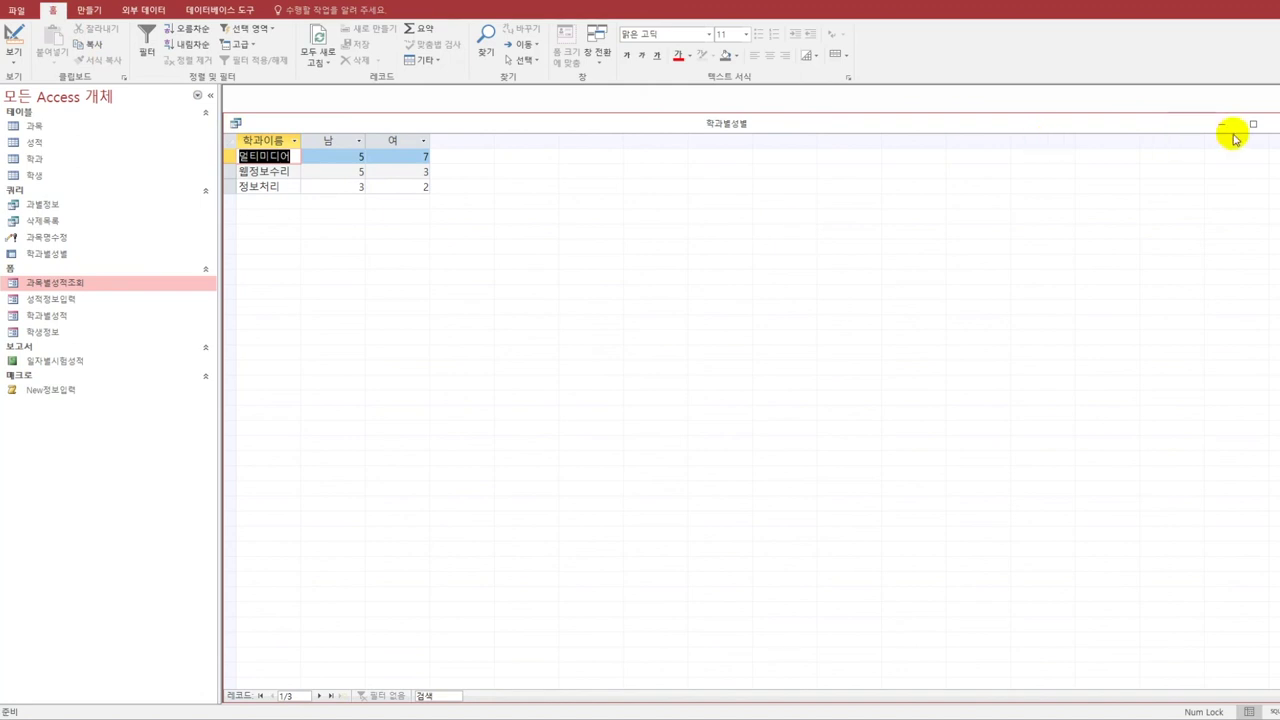
{"action": "left_click", "coordinate": [1272, 124]}
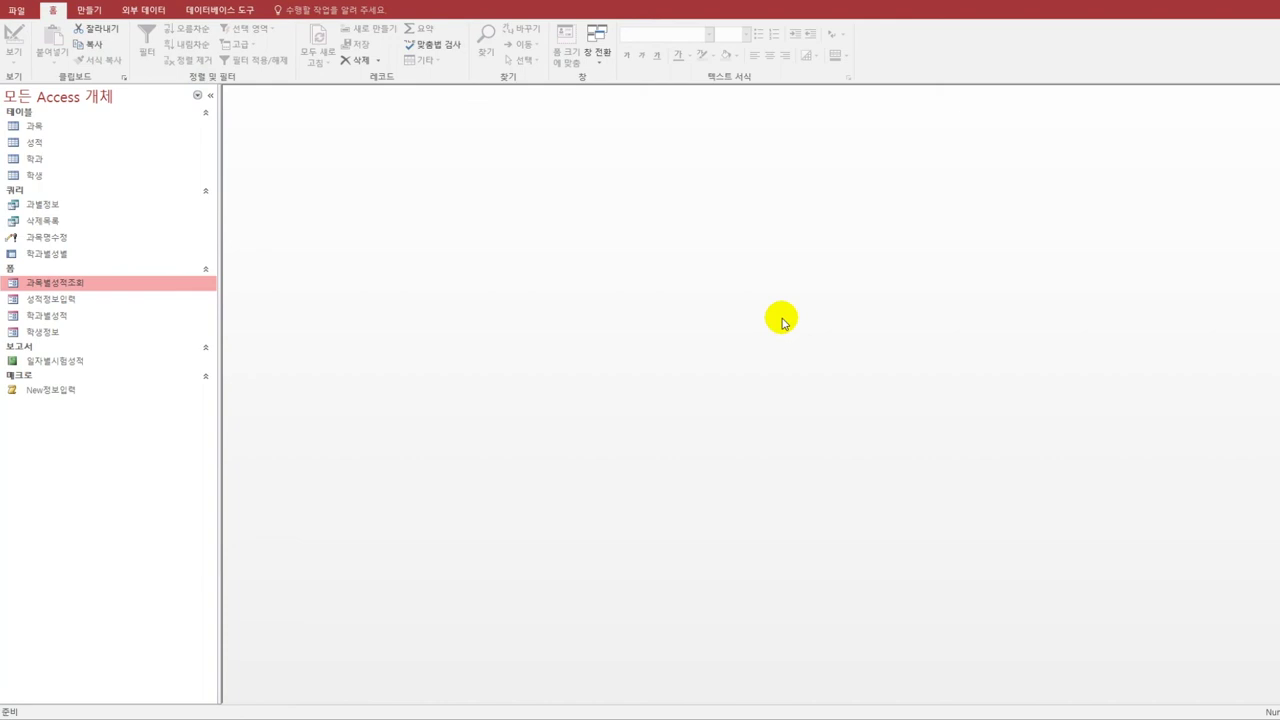
- Create a new query in design view with the 성적, 학생 and 학과 tables, and enlarge the 학생 field list to show all fields
{"action": "left_click", "coordinate": [89, 12]}
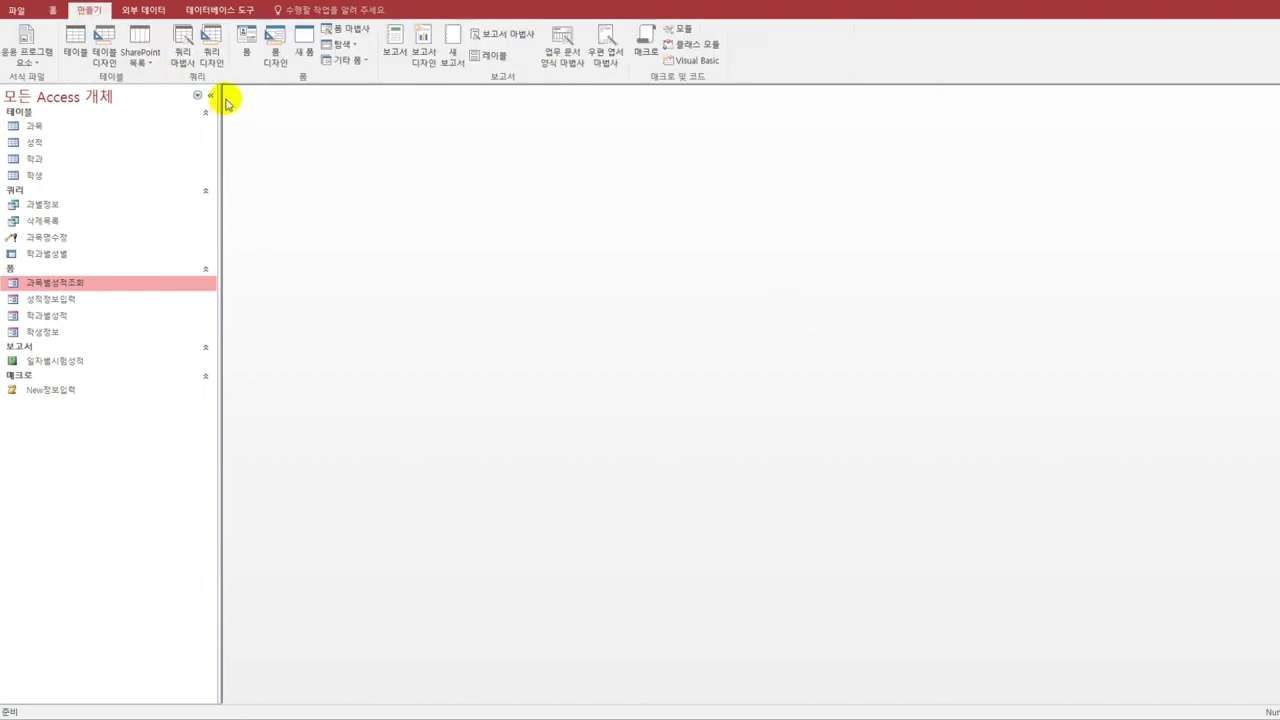
{"action": "left_click", "coordinate": [211, 47]}
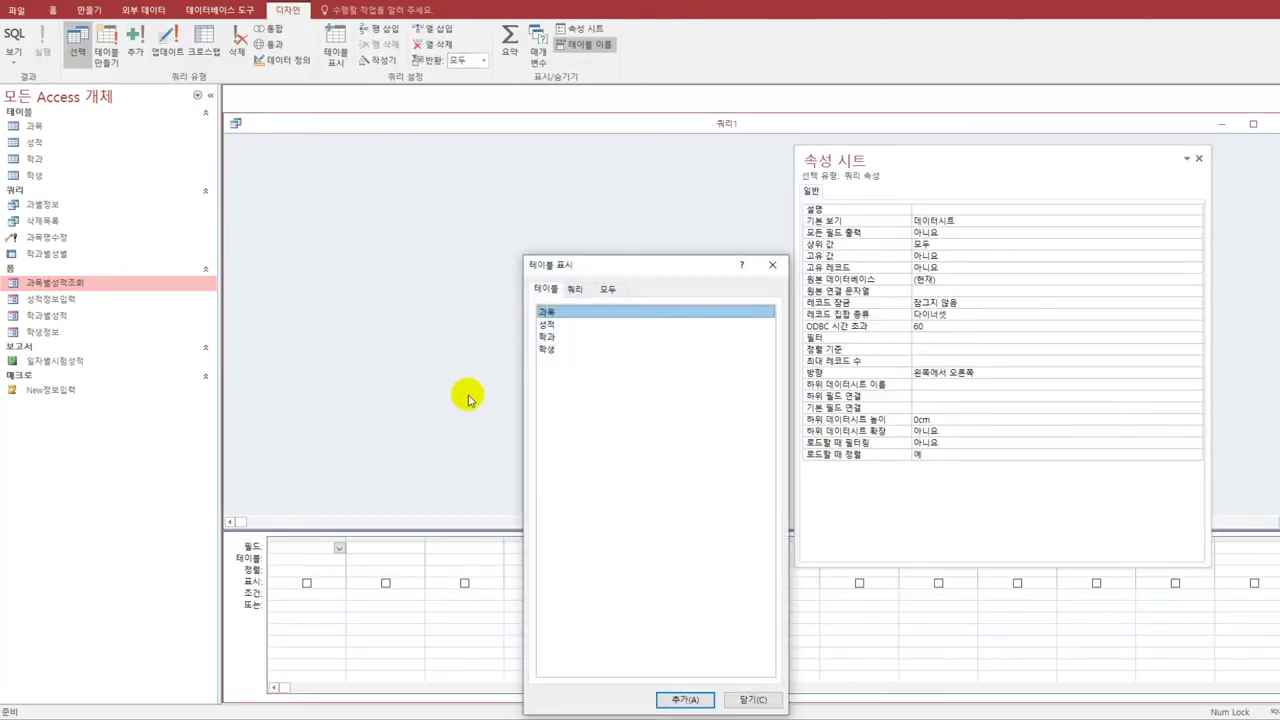
{"action": "double_click", "coordinate": [560, 325]}
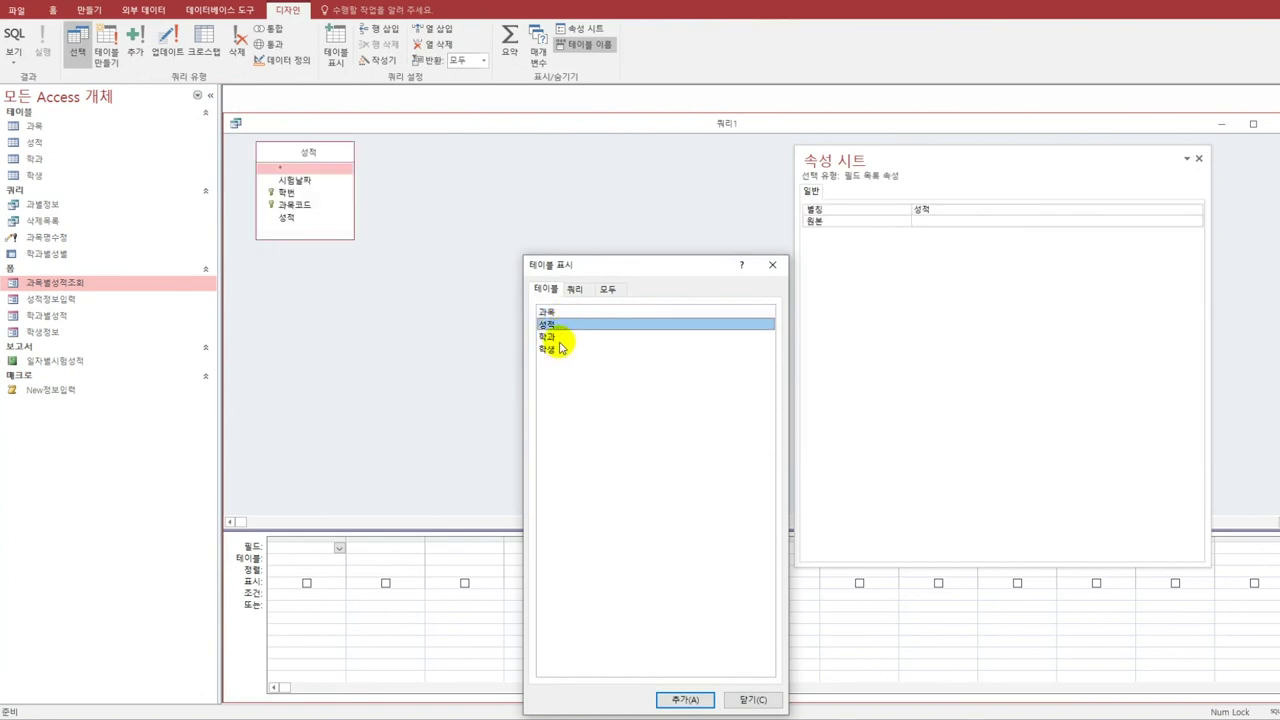
{"action": "double_click", "coordinate": [560, 347]}
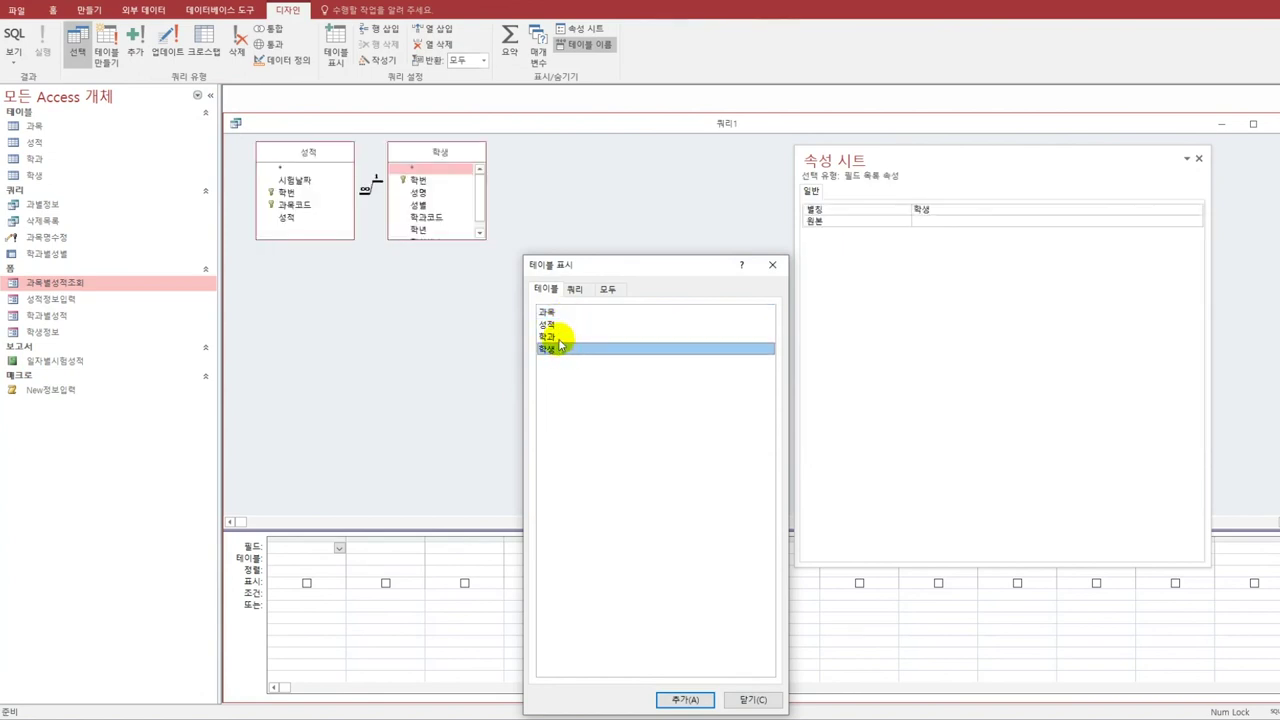
{"action": "double_click", "coordinate": [557, 337]}
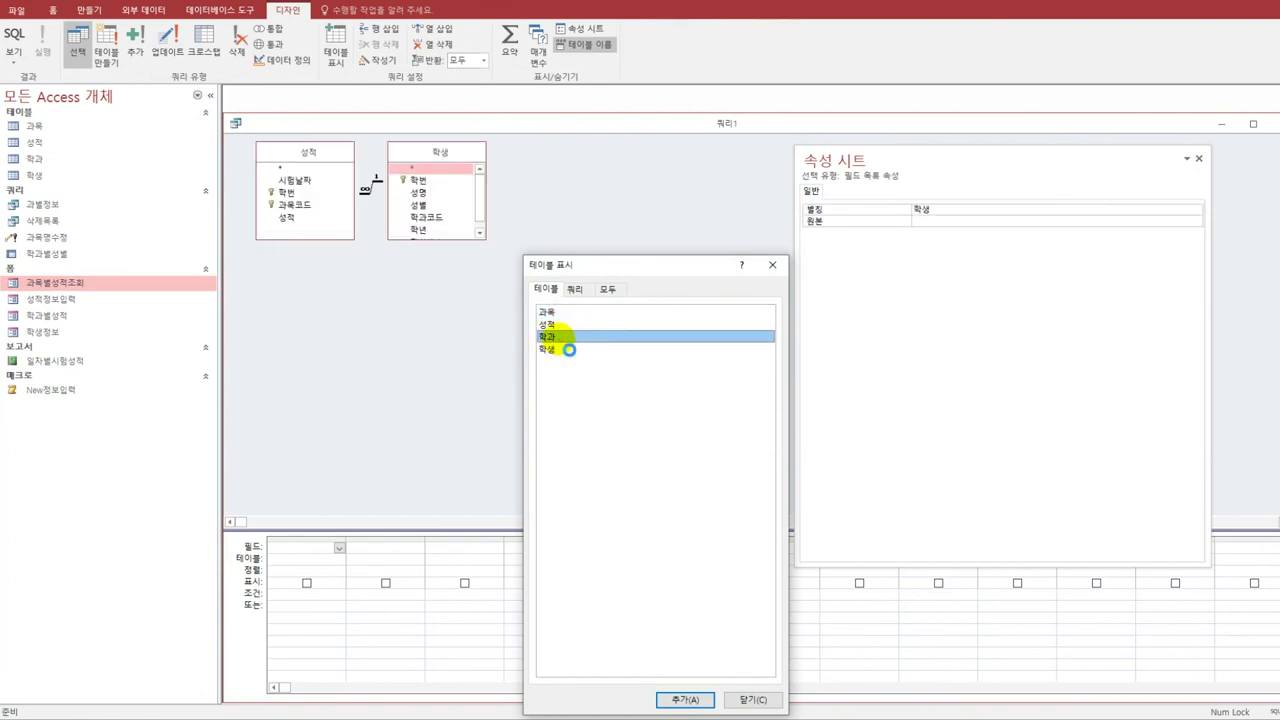
{"action": "left_click", "coordinate": [772, 268]}
{"action": "left_click_drag", "start_coordinate": [450, 240], "coordinate": [453, 305]}
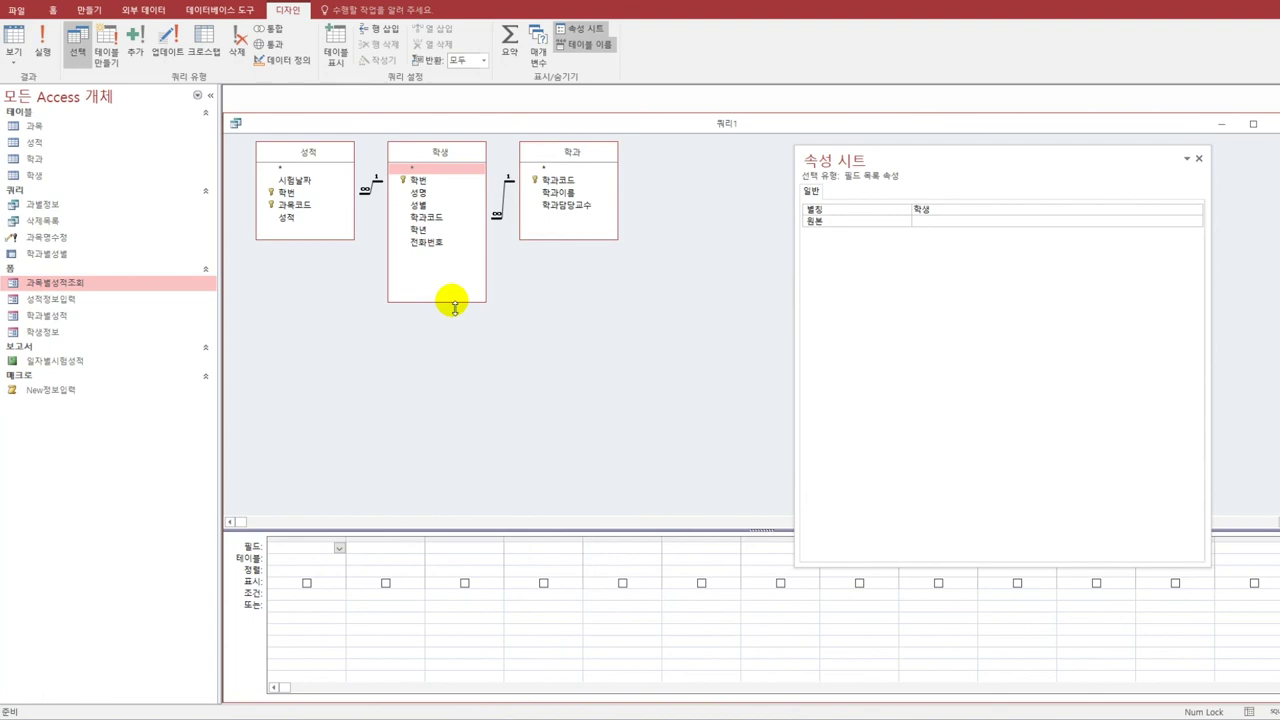
- Add 성명 from 학생, 과목코드 and 성적 from 성적, and 학과이름 from 학과 to the query grid
{"action": "double_click", "coordinate": [425, 193]}
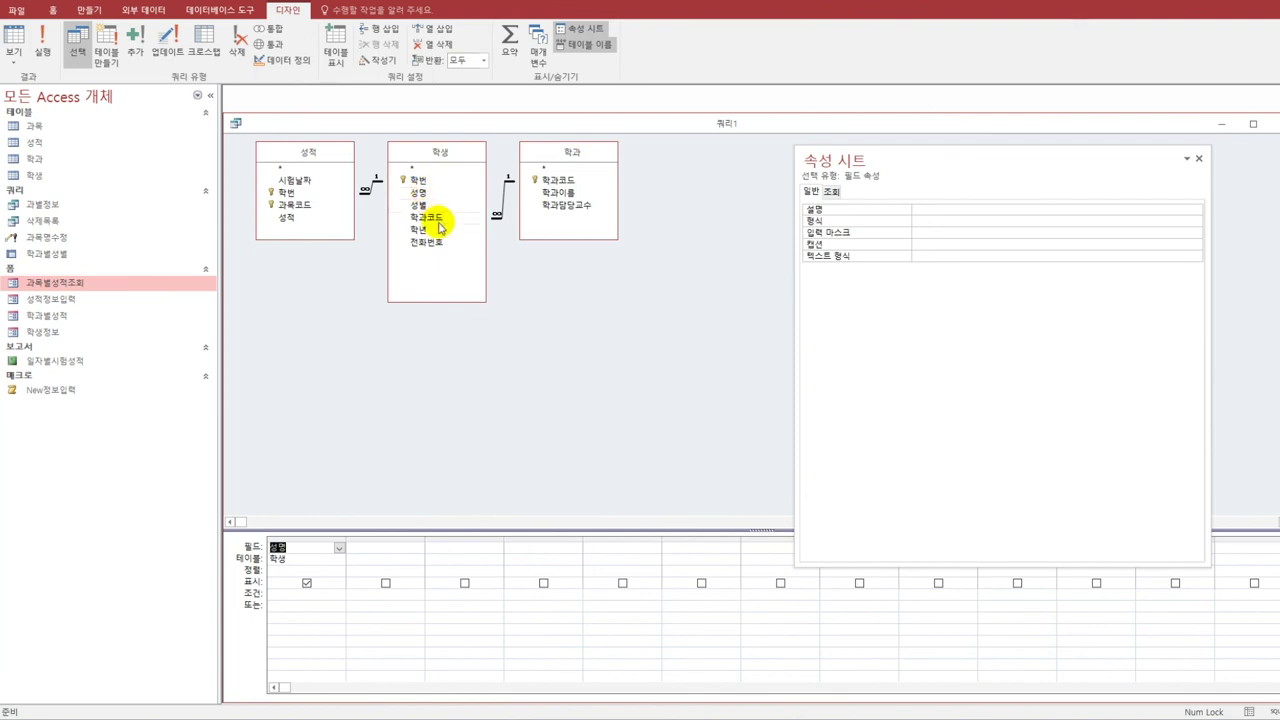
{"action": "left_click", "coordinate": [312, 205]}
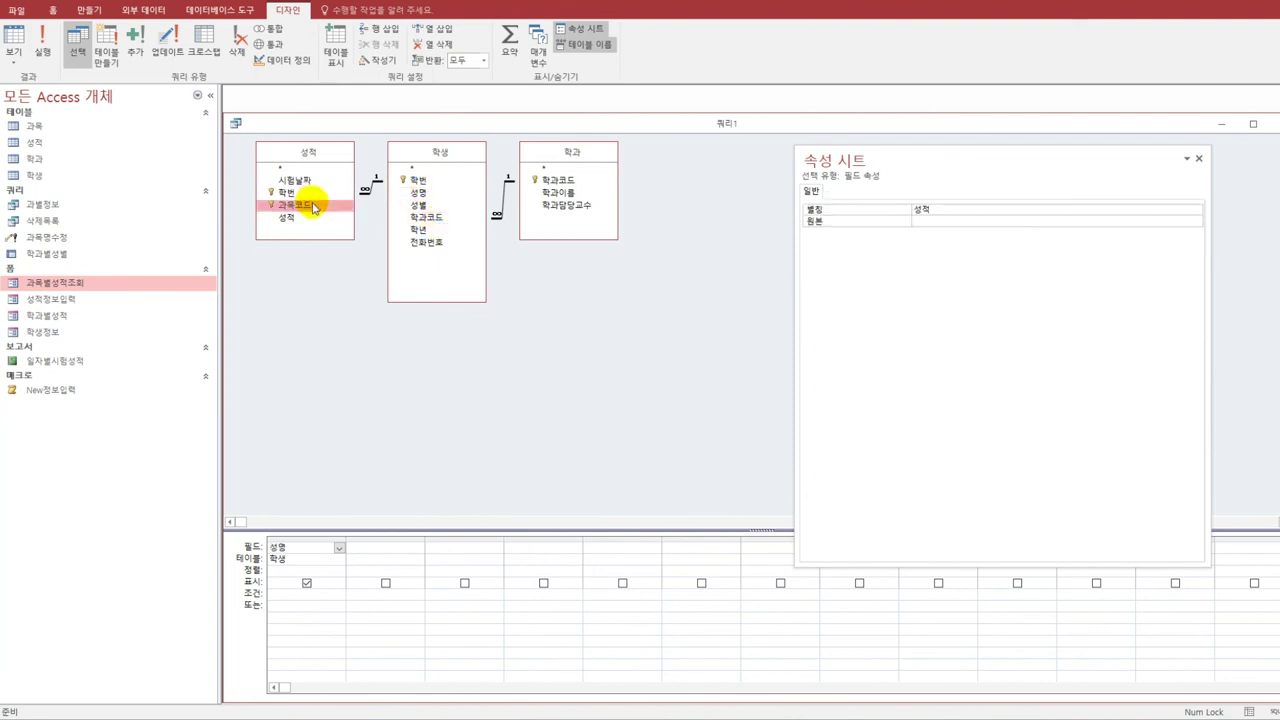
{"action": "double_click", "coordinate": [312, 205]}
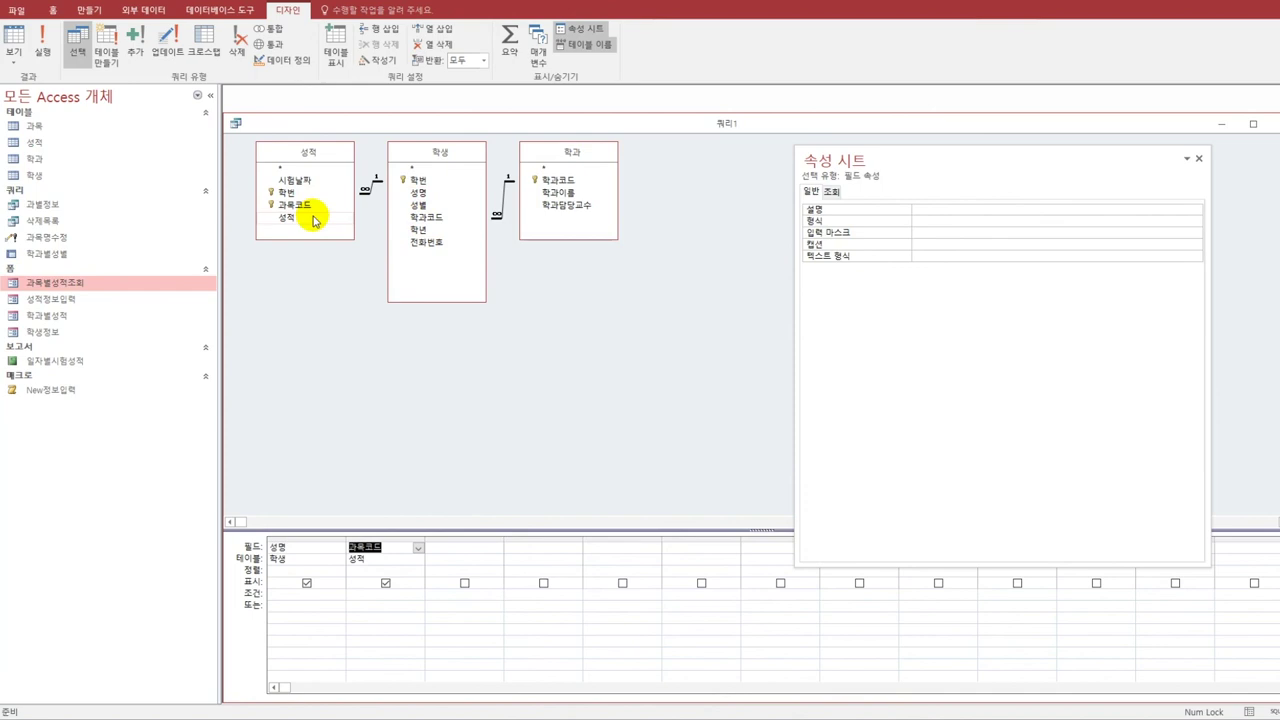
{"action": "left_click", "coordinate": [313, 218]}
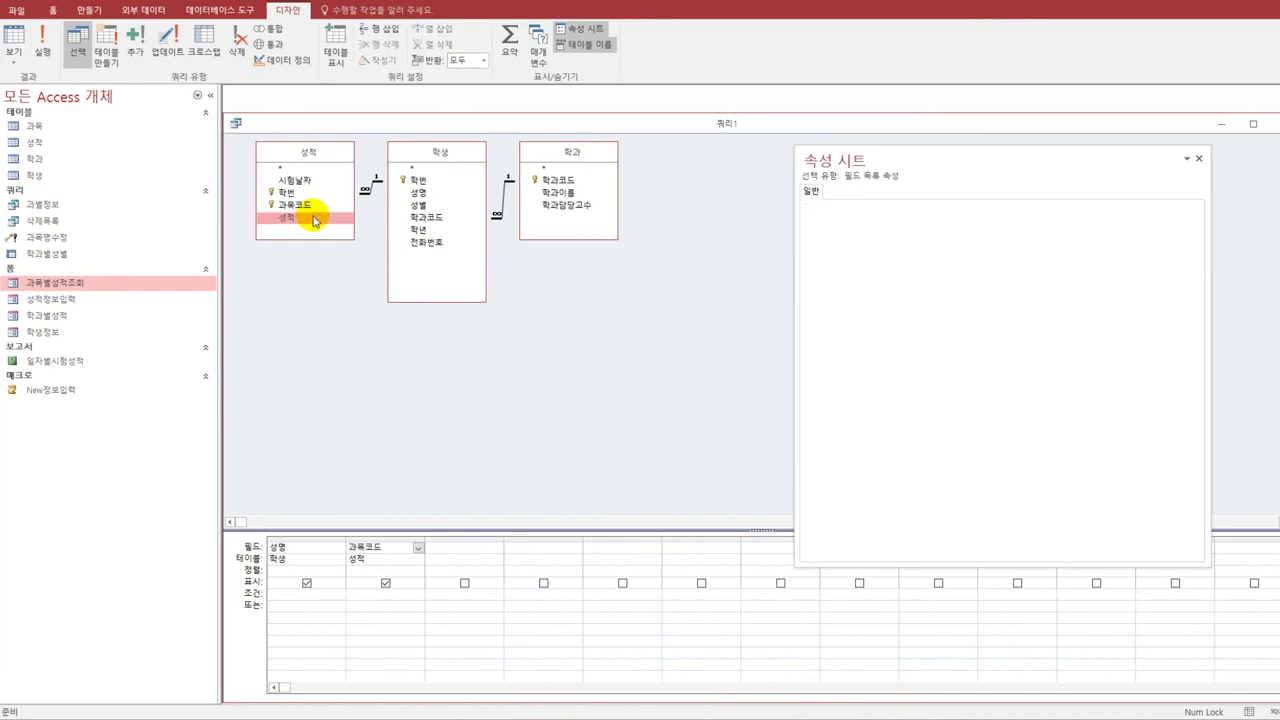
{"action": "double_click", "coordinate": [313, 218]}
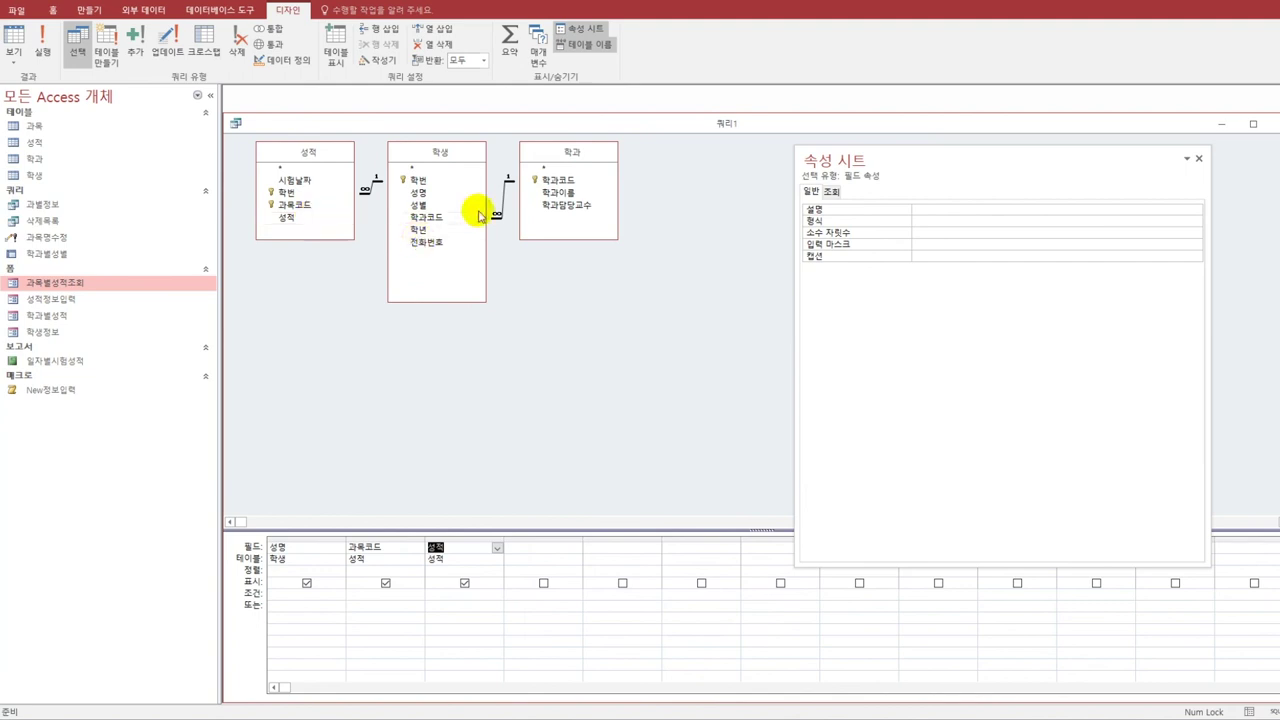
{"action": "left_click", "coordinate": [577, 193]}
{"action": "double_click", "coordinate": [577, 193]}
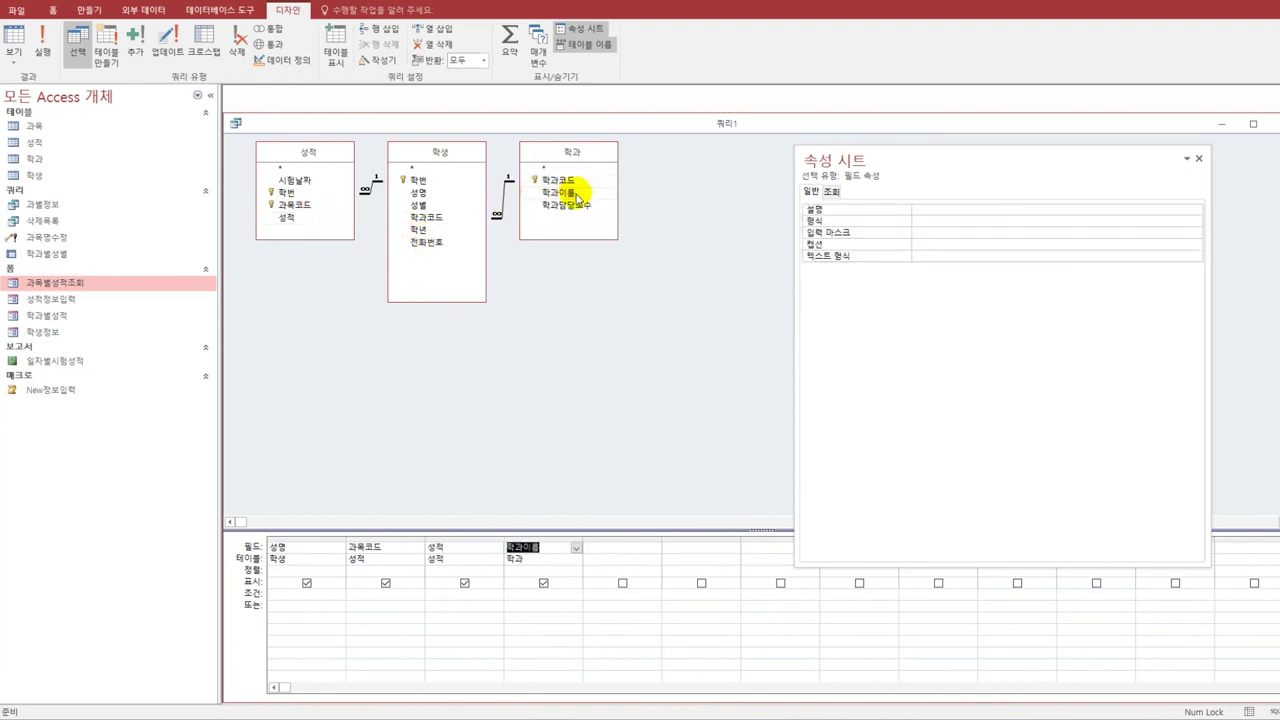
- Hide 학과이름 from the results, set its criterion to [학과이름을 입력하세요], and widen its column
{"action": "left_click", "coordinate": [543, 583]}
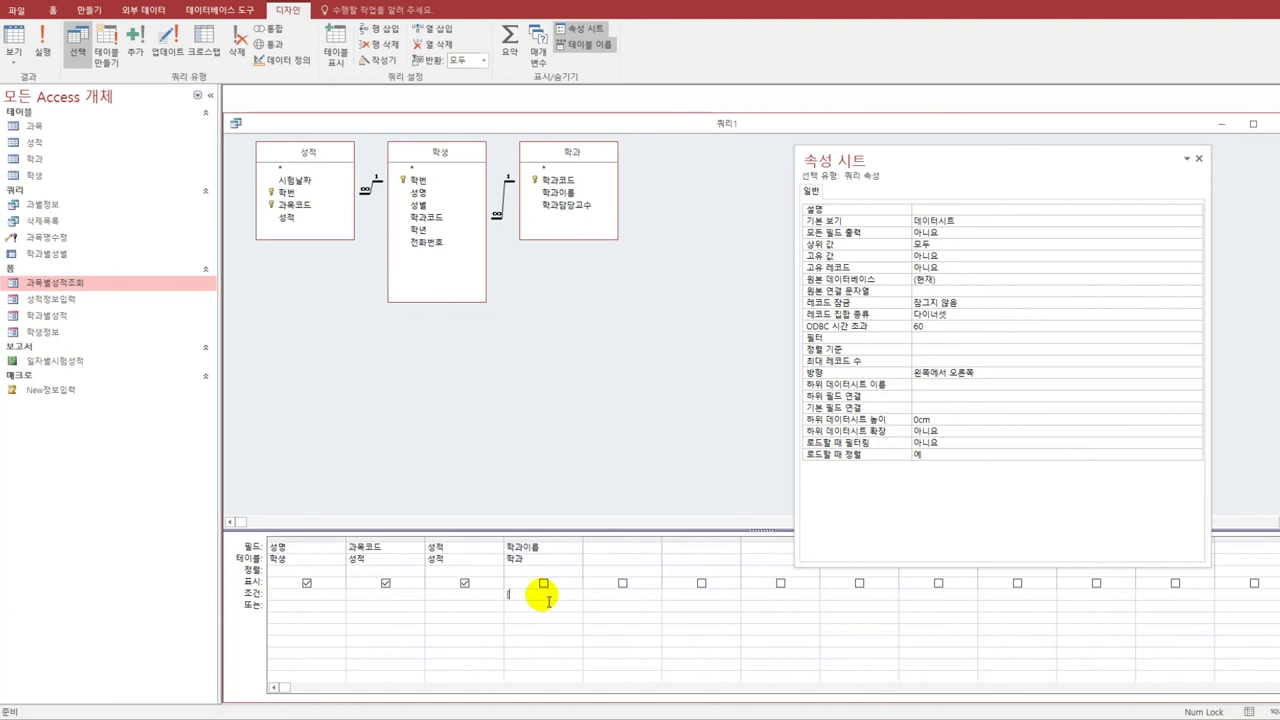
{"action": "type", "text": "ㅁ"}
{"action": "type", "text": "학과이름을 입"}
{"action": "type", "text": "력하세요]"}
{"action": "key", "text": "Return"}
{"action": "left_click_drag", "start_coordinate": [585, 545], "coordinate": [640, 546]}
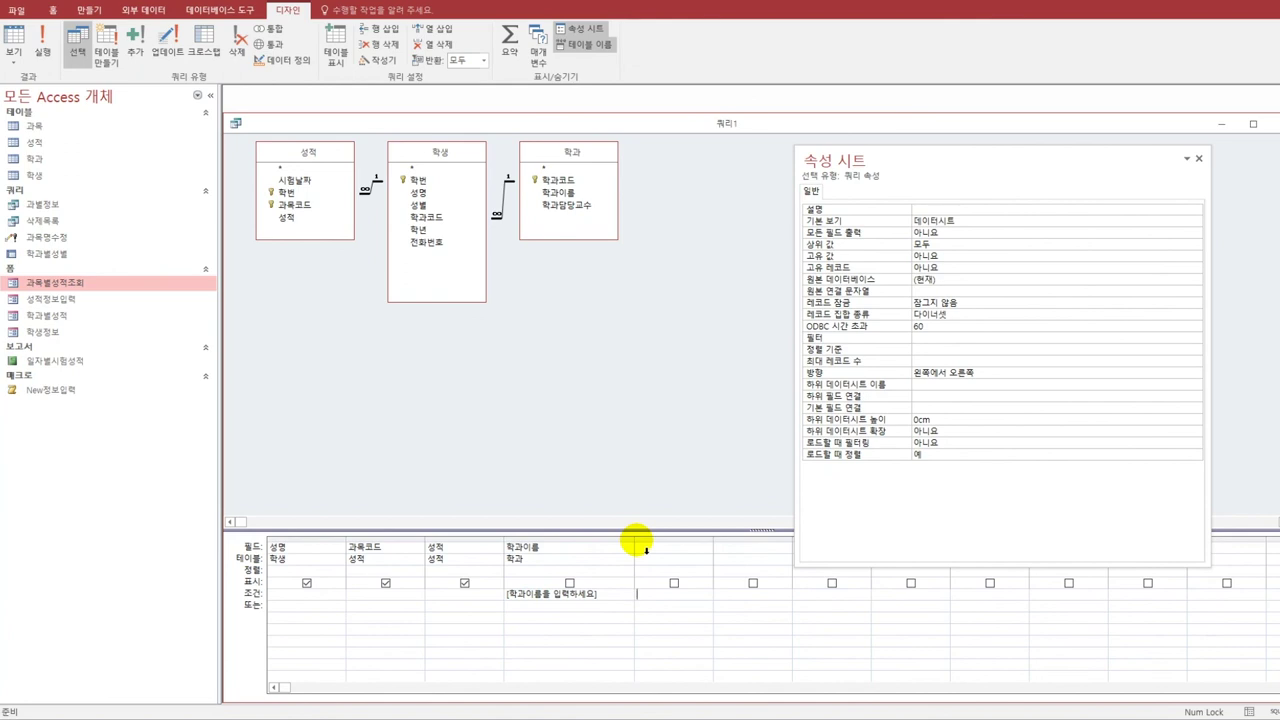
- Turn the query into a make-table query that creates 학과별성적 in the current database, and save it as 성적조회
{"action": "left_click", "coordinate": [106, 45]}
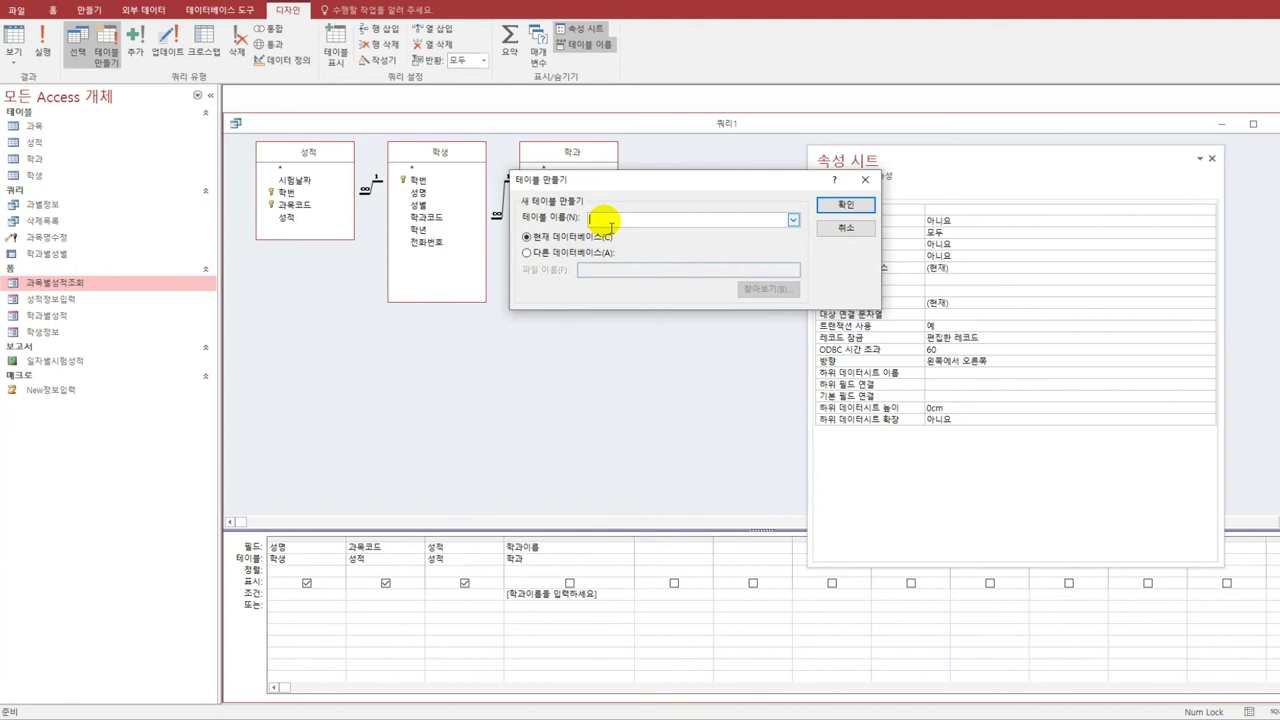
{"action": "type", "text": "학과별성적"}
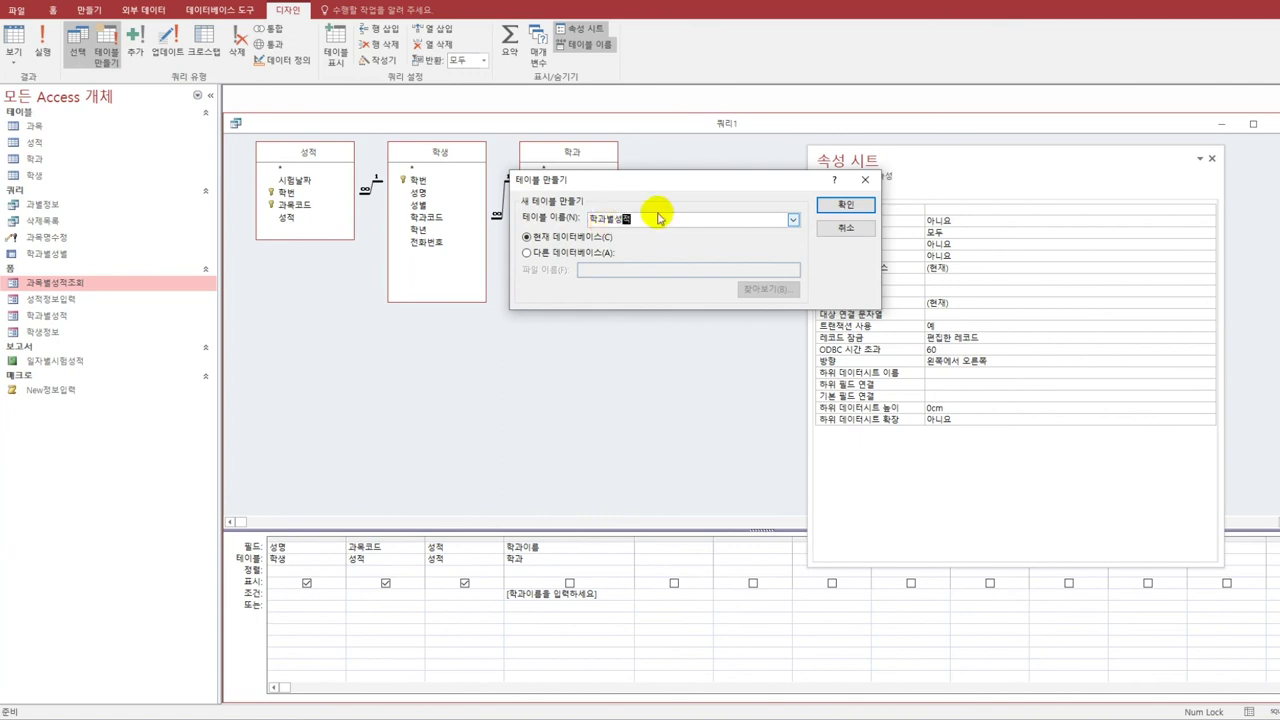
{"action": "left_click", "coordinate": [829, 206]}
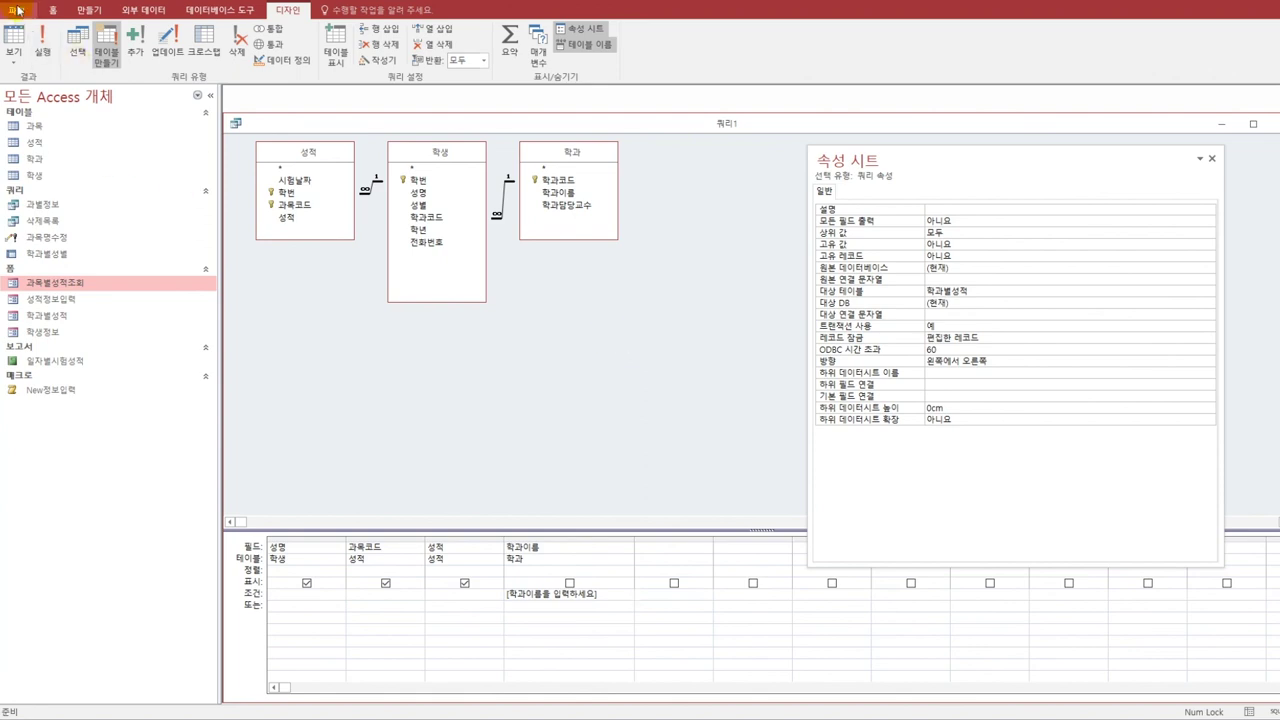
{"action": "key", "text": "ctrl+s"}
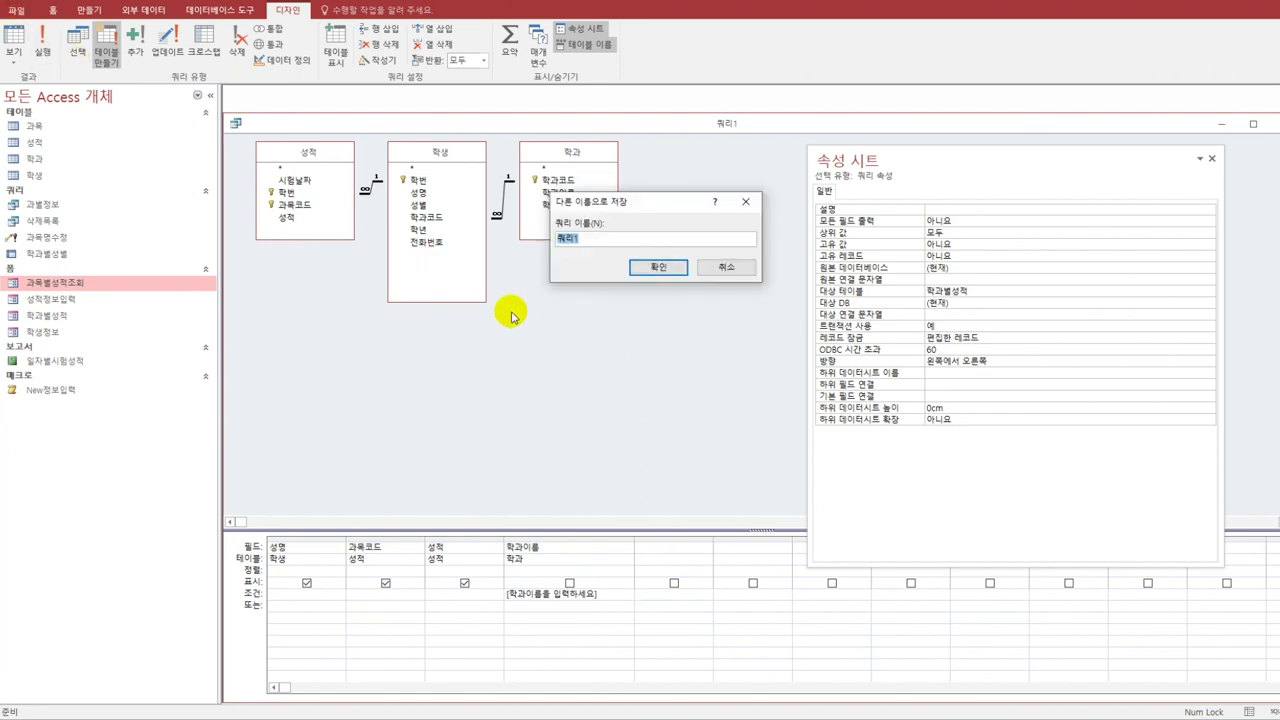
{"action": "type", "text": "성적조회"}
{"action": "left_click", "coordinate": [678, 265]}
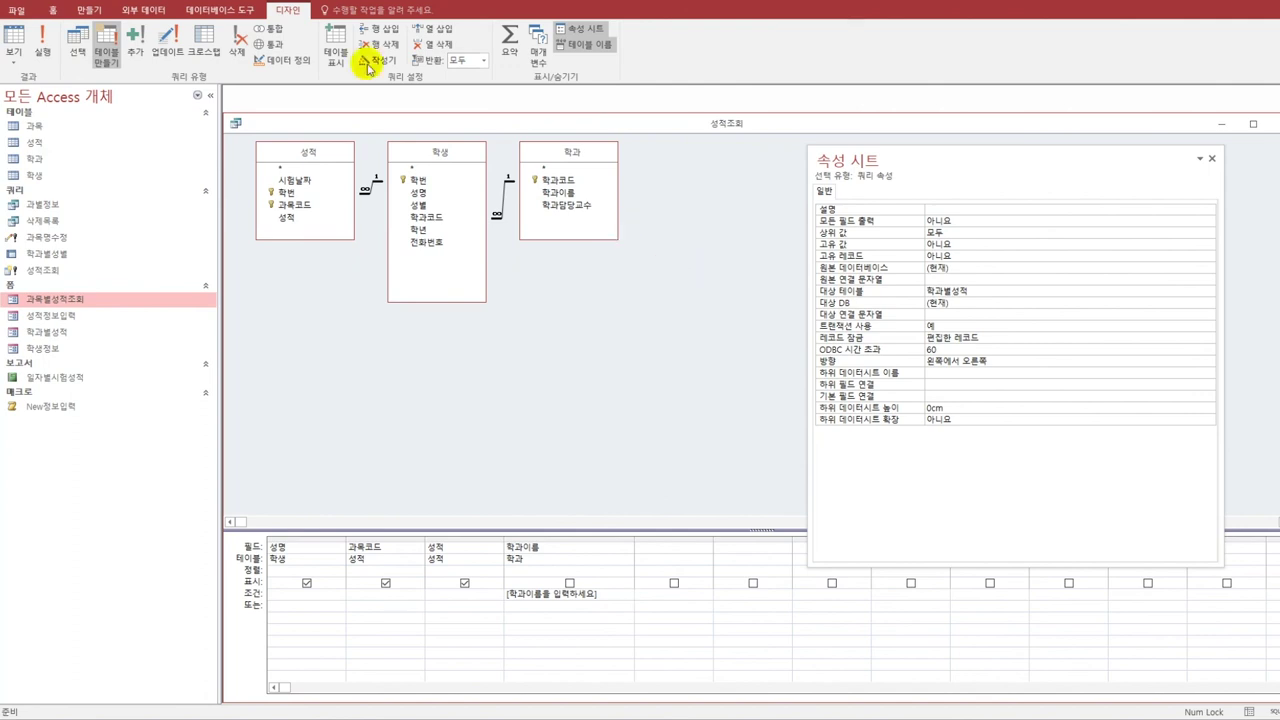
- Preview the 성적조회 datasheet with 정보처리 as the department name parameter, and close the query
{"action": "left_click", "coordinate": [12, 38]}
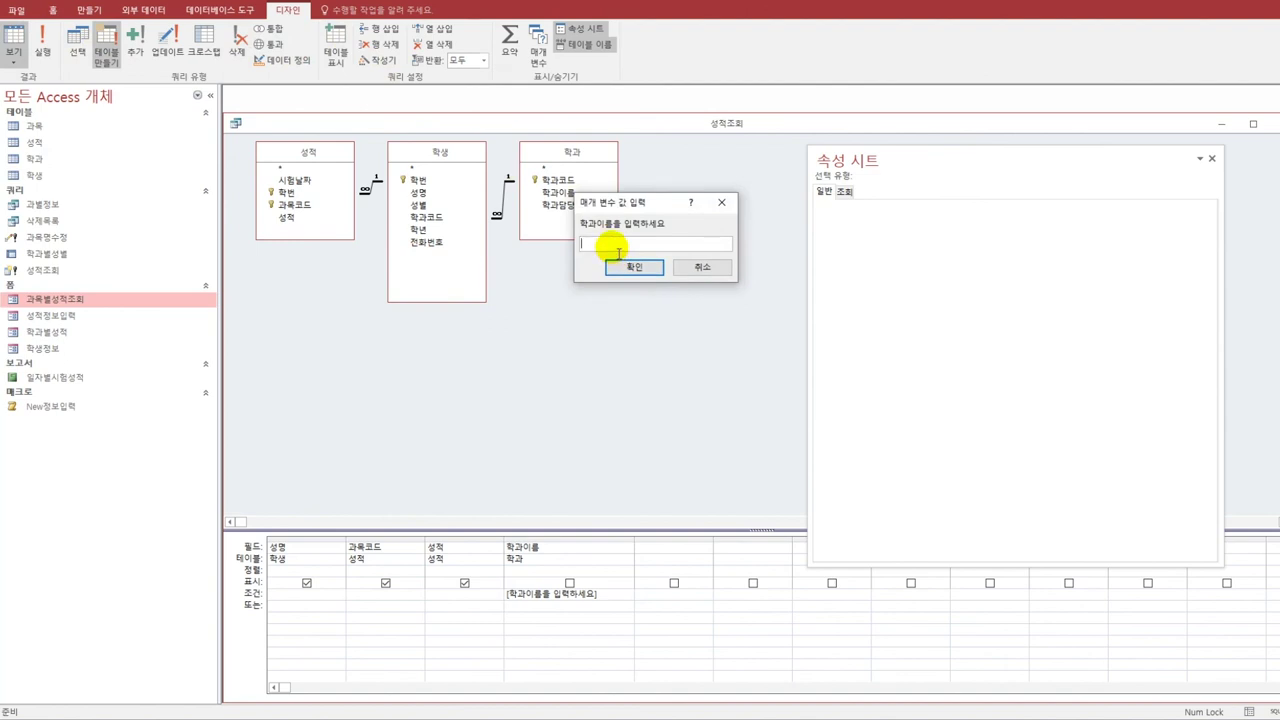
{"action": "type", "text": "정보처리"}
{"action": "left_click", "coordinate": [633, 268]}
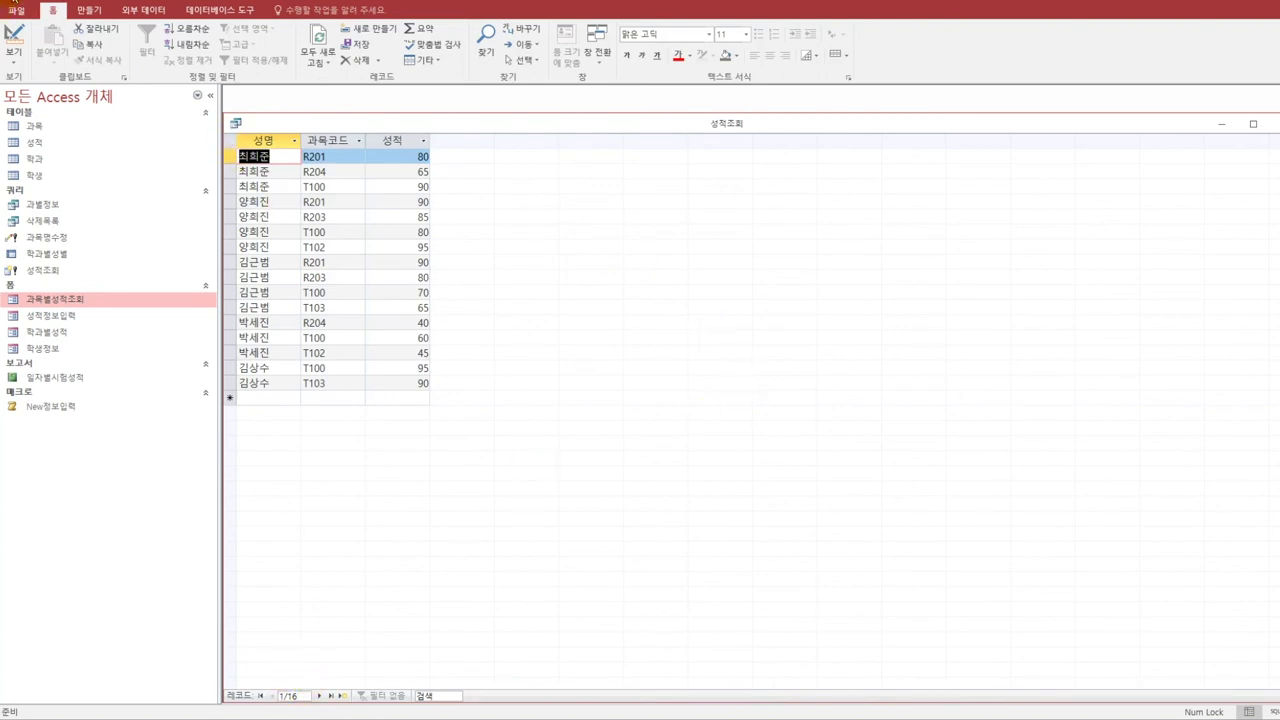
{"action": "left_click", "coordinate": [1273, 123]}
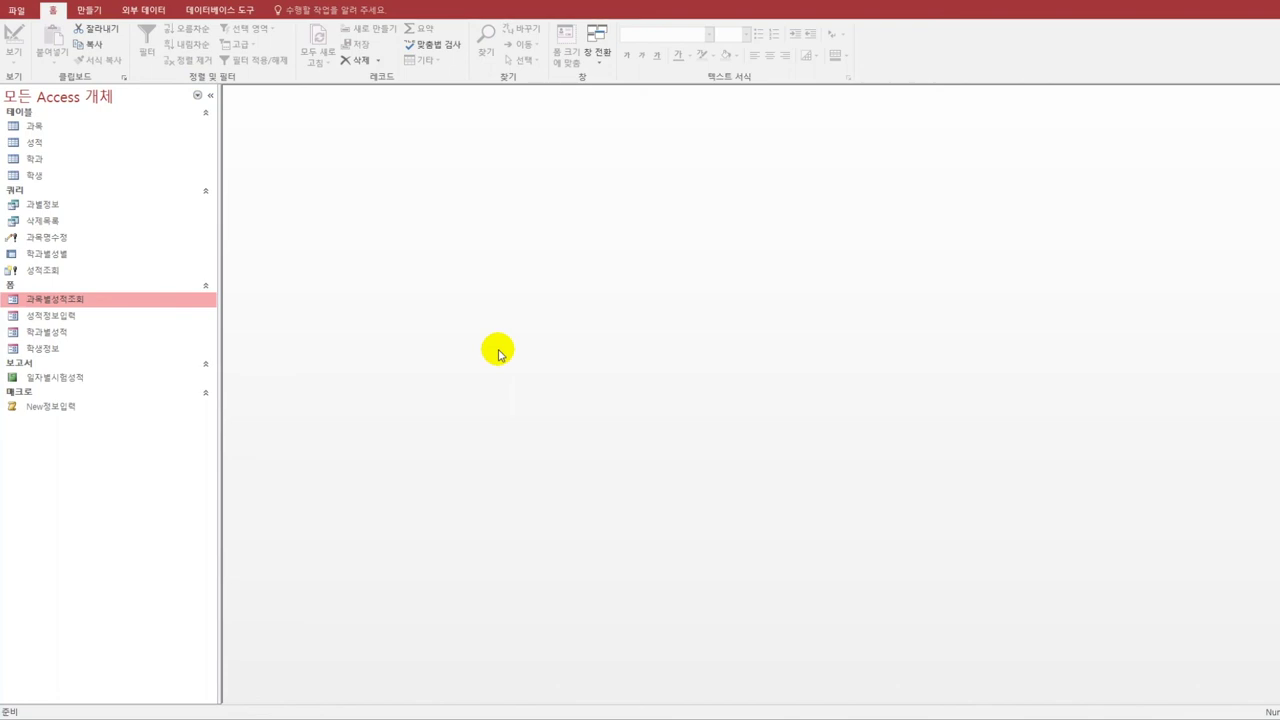
- Run the 성적조회 make-table query and accept modifying the table data
{"action": "left_click", "coordinate": [52, 271]}
{"action": "double_click", "coordinate": [60, 276]}
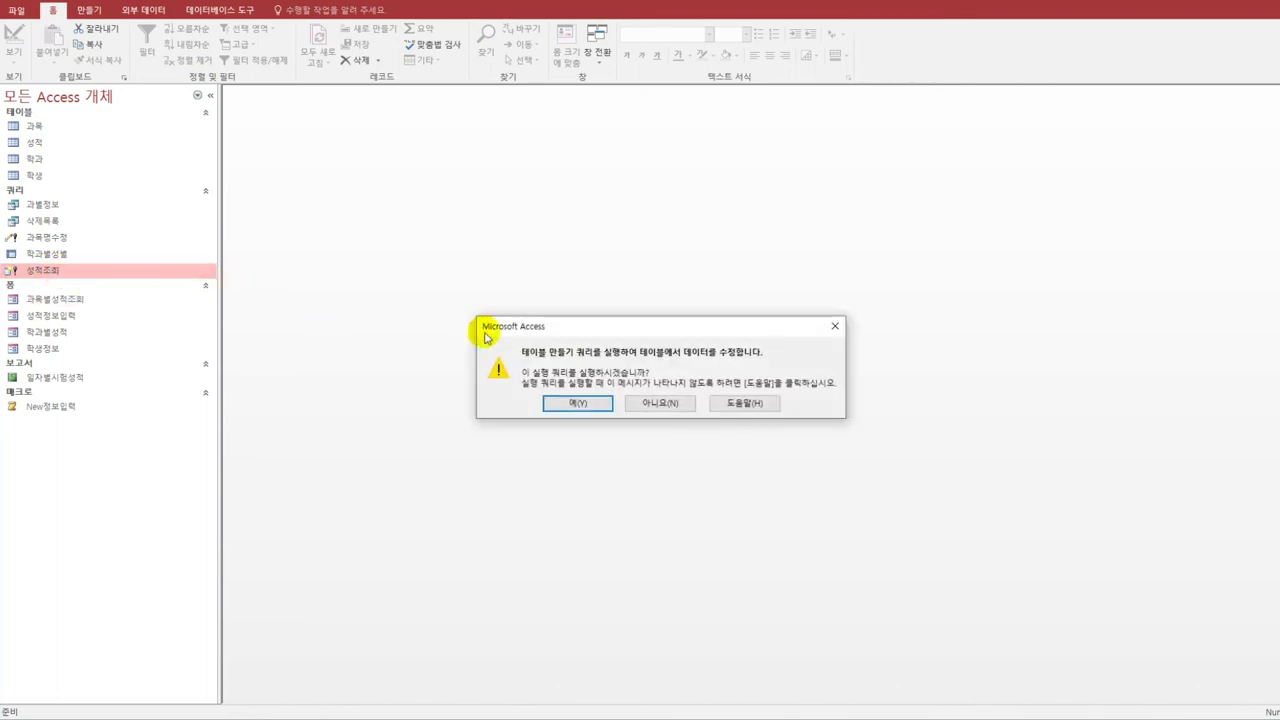
{"action": "left_click", "coordinate": [578, 403]}
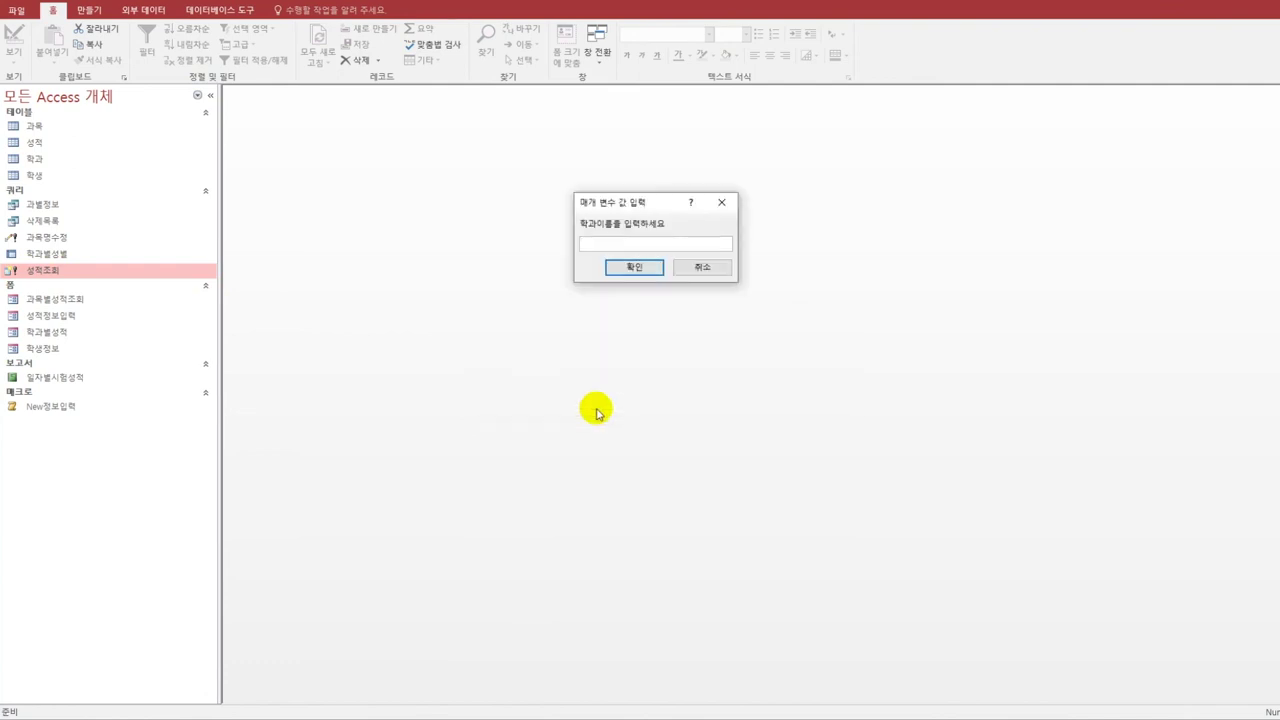